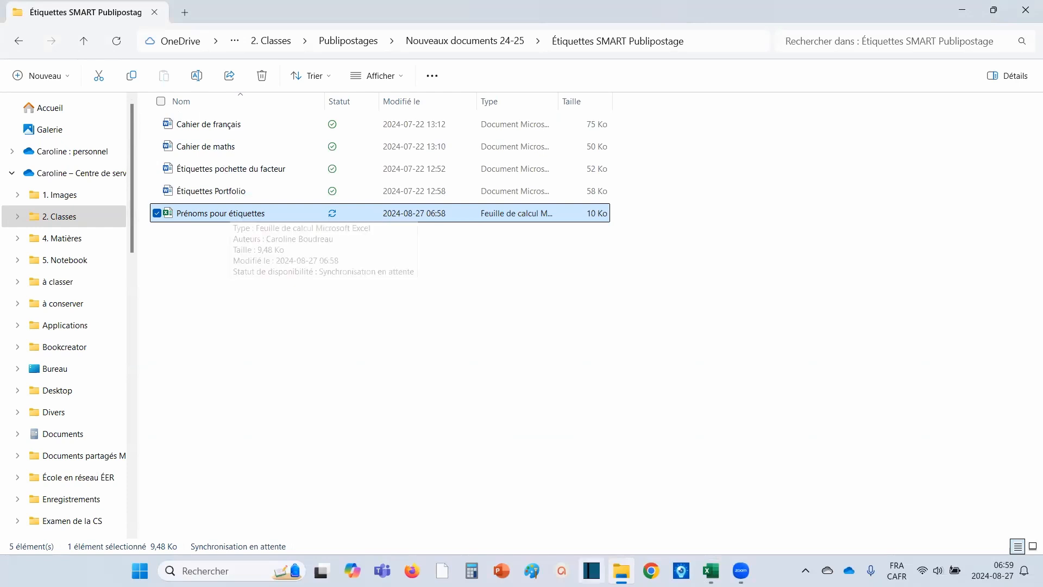
Check the name list in the Prénoms pour étiquettes workbook in Excel and minimize it
{"action": "left_click", "coordinate": [710, 571]}
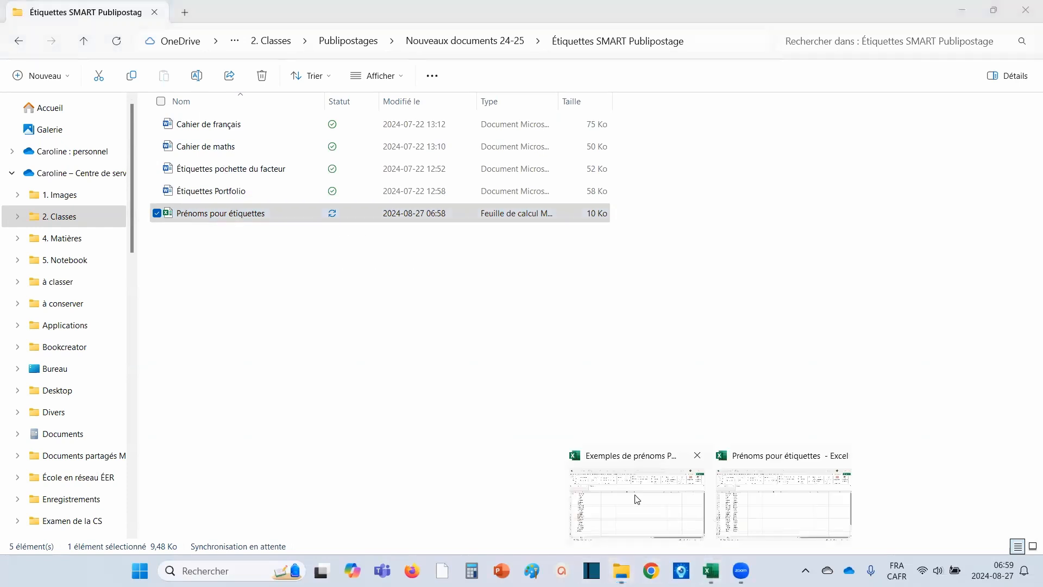
{"action": "left_click", "coordinate": [768, 501]}
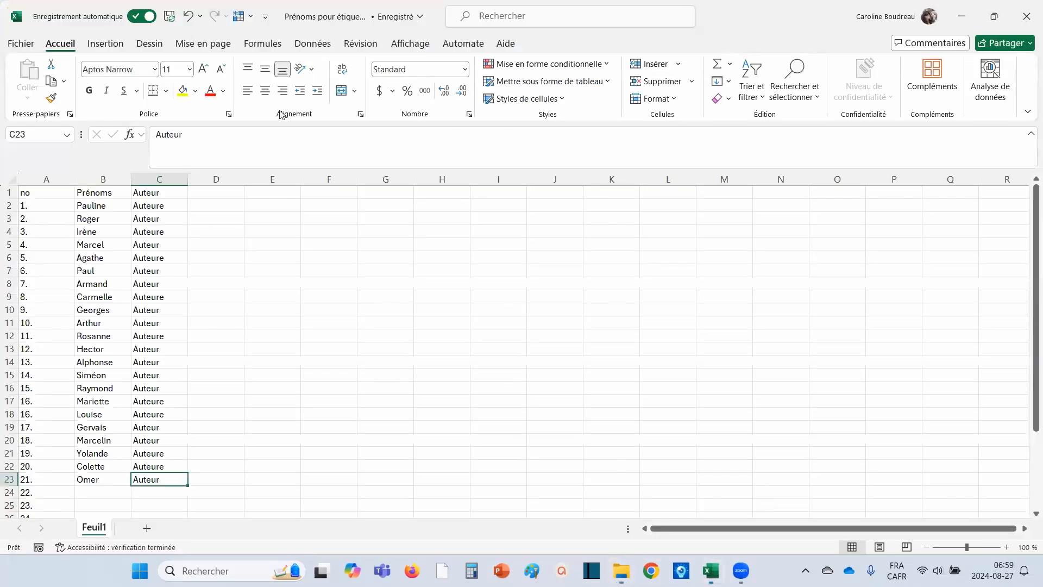
{"action": "left_click", "coordinate": [962, 16]}
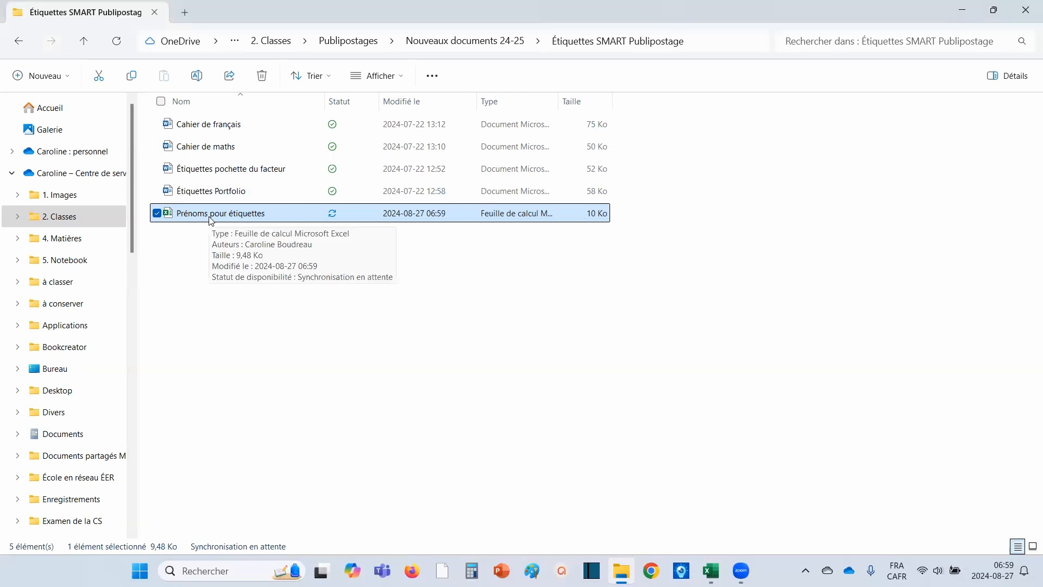
Open the Cahier de maths document in Word, allowing its SQL command and selecting Prénoms pour étiquettes as the data source
{"action": "double_click", "coordinate": [195, 150]}
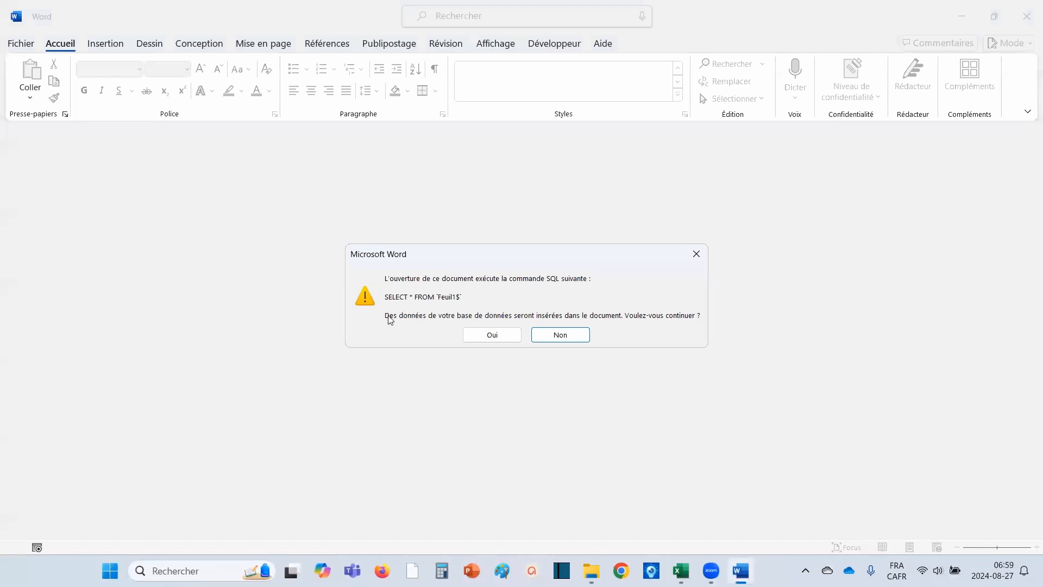
{"action": "left_click", "coordinate": [494, 336]}
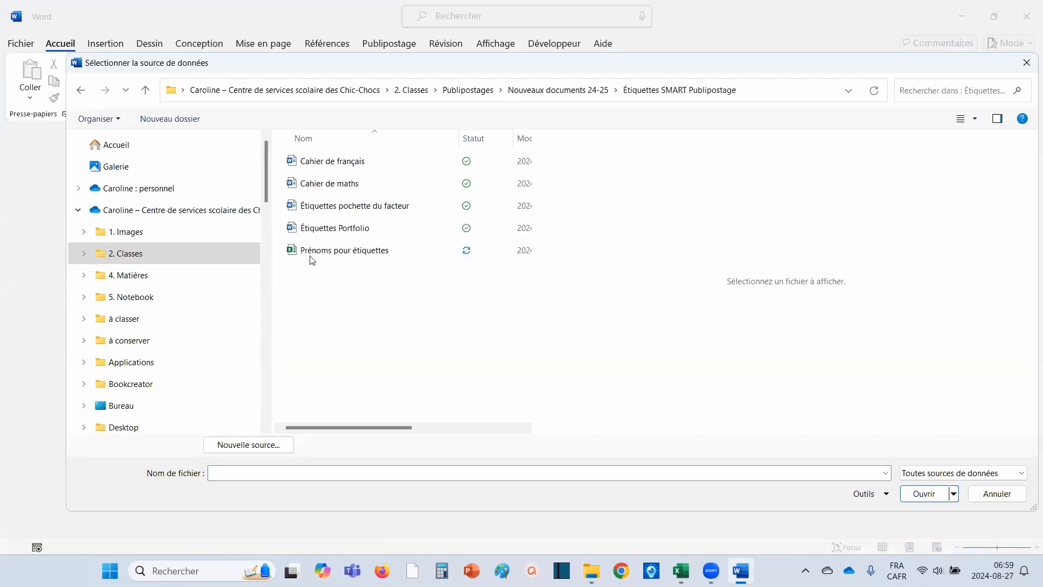
{"action": "left_click", "coordinate": [385, 257]}
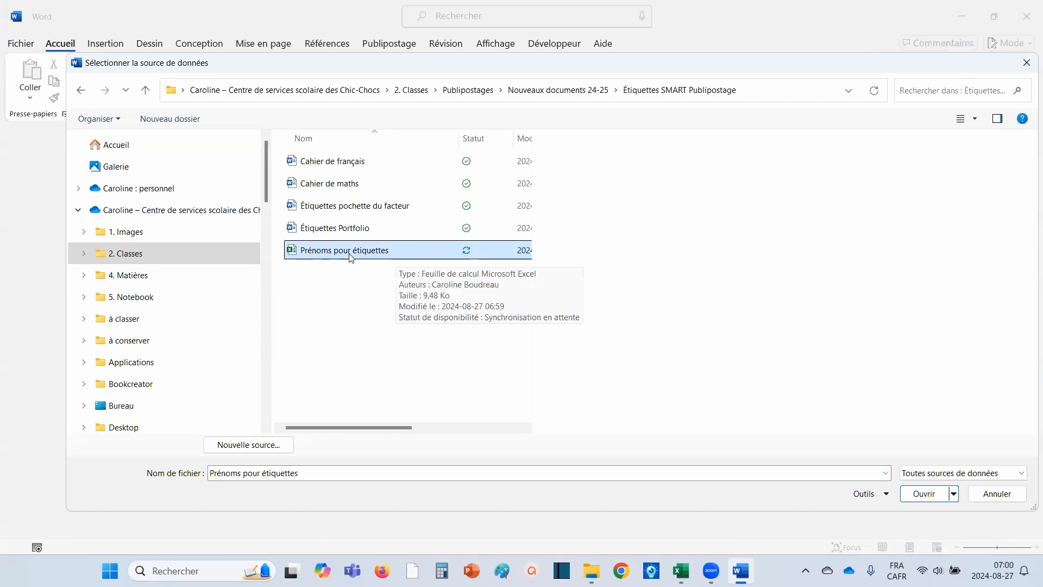
{"action": "left_click", "coordinate": [925, 494]}
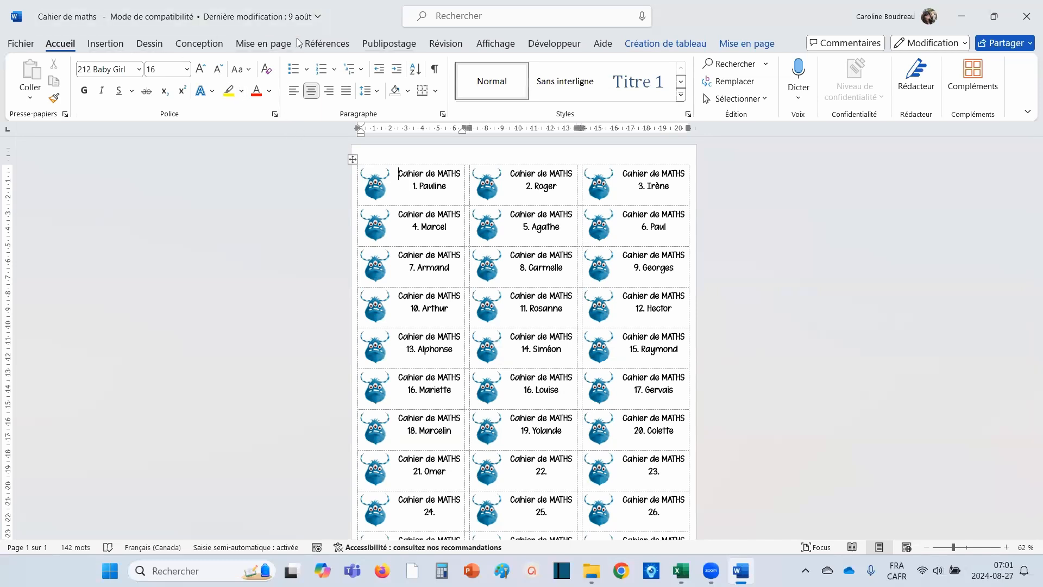
Start the step-by-step mail merge assistant, advance to the label layout stage and open the merge field list after the first label's Prénoms field
{"action": "left_click", "coordinate": [389, 44]}
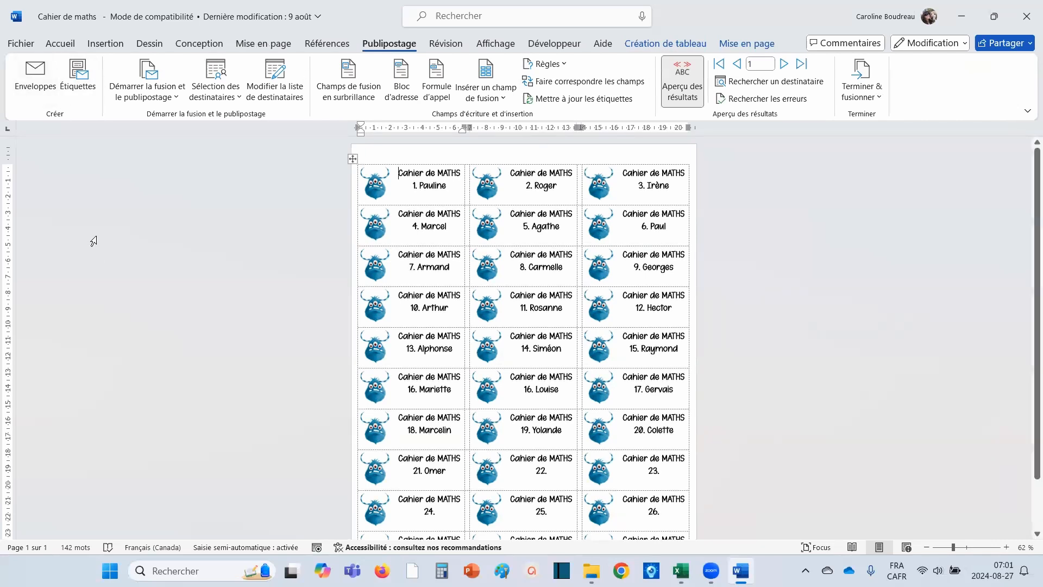
{"action": "left_click", "coordinate": [145, 81]}
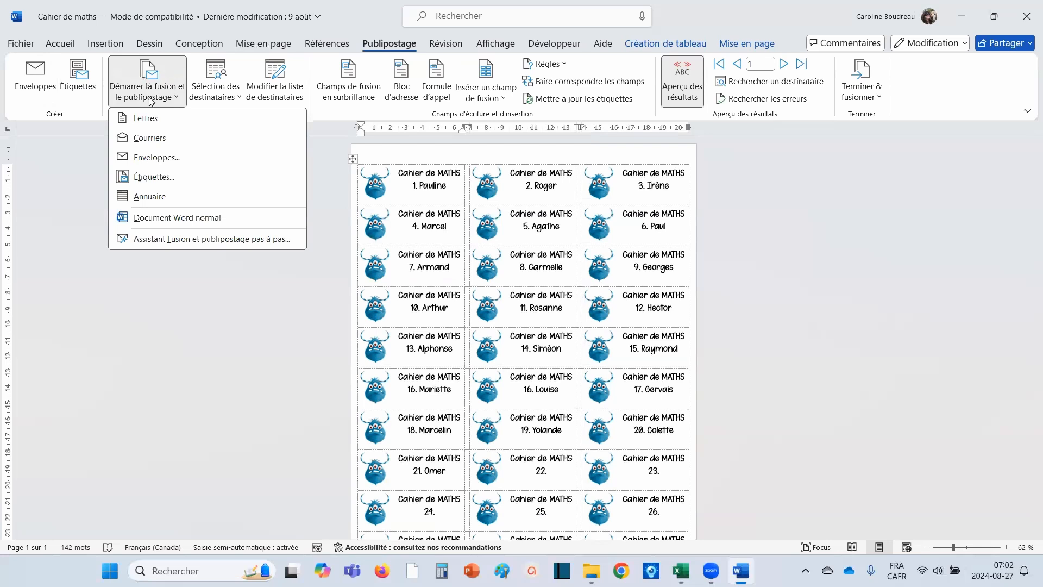
{"action": "left_click", "coordinate": [163, 241]}
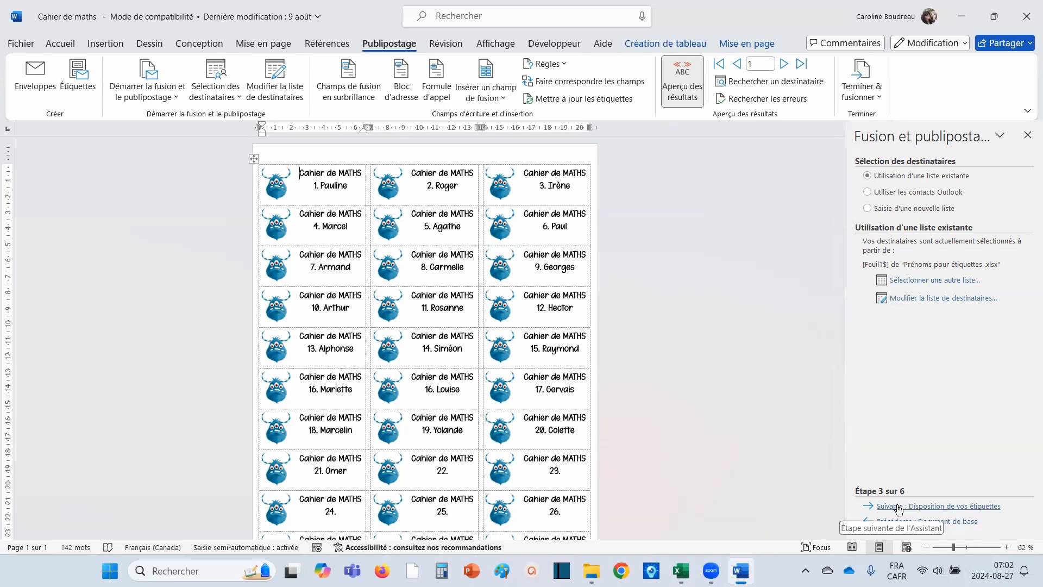
{"action": "left_click", "coordinate": [935, 507]}
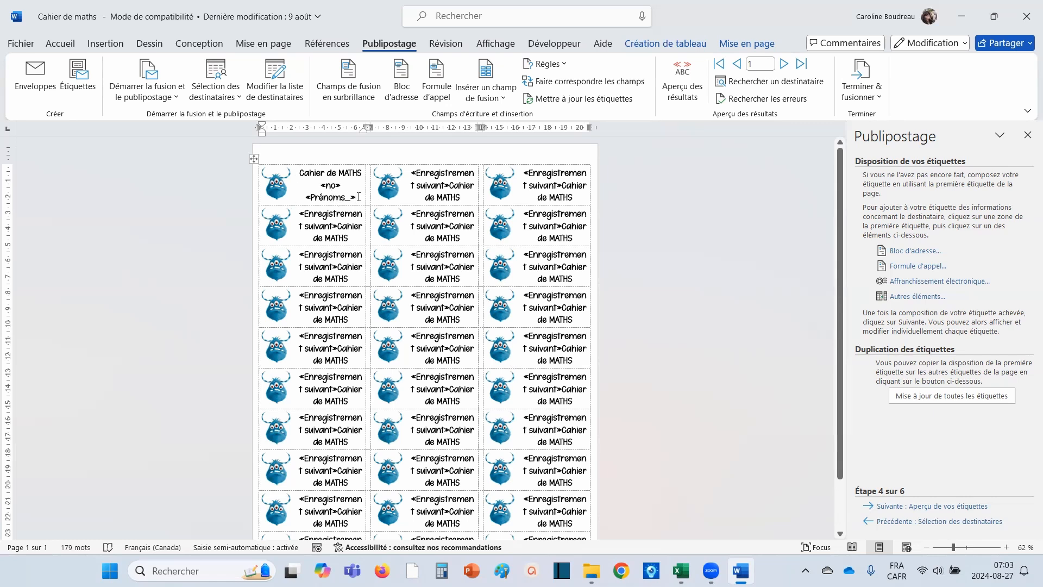
{"action": "left_click", "coordinate": [358, 197]}
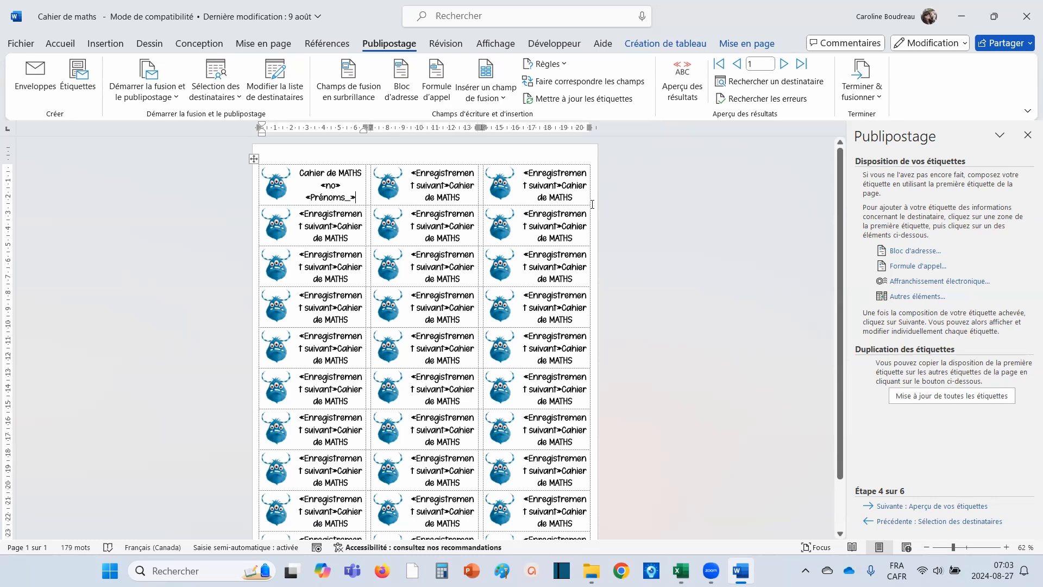
{"action": "left_click", "coordinate": [905, 299]}
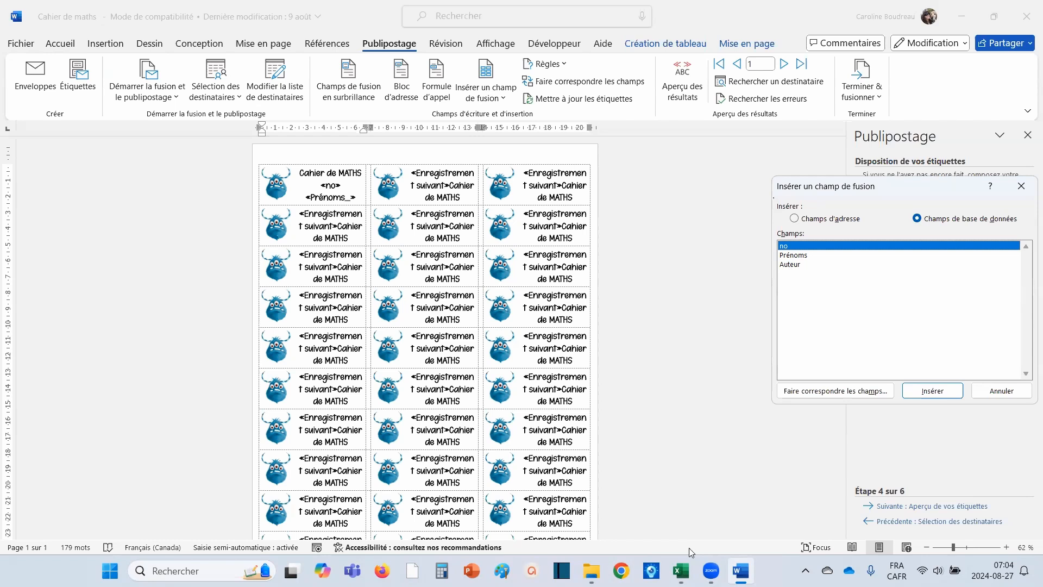
Switch to the Prénoms pour étiquettes workbook in Excel, add a Noms column in D with surnames for the first two people, and save
{"action": "mouse_move", "coordinate": [681, 570]}
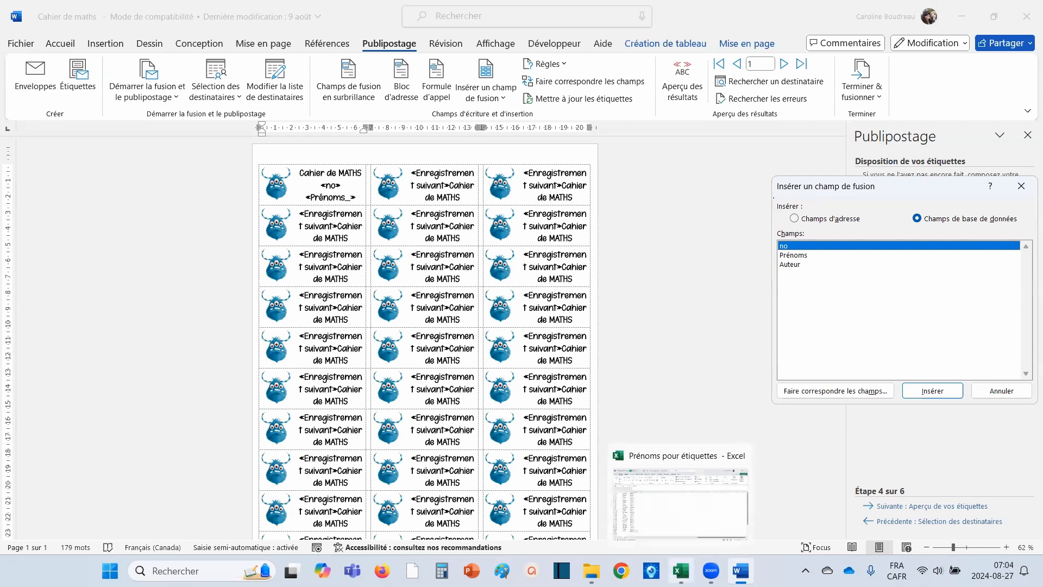
{"action": "left_click", "coordinate": [679, 492]}
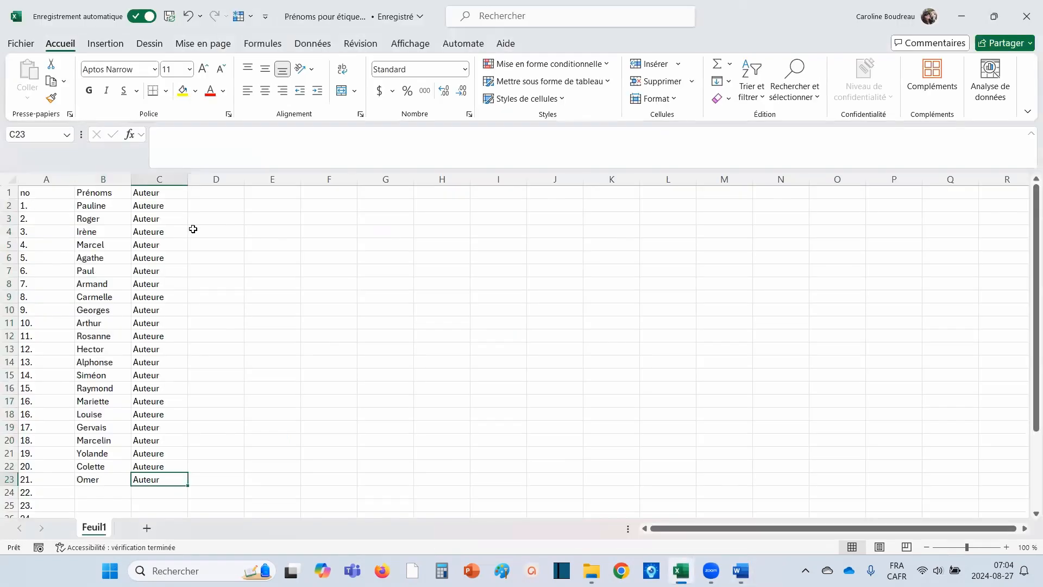
{"action": "left_click", "coordinate": [214, 193]}
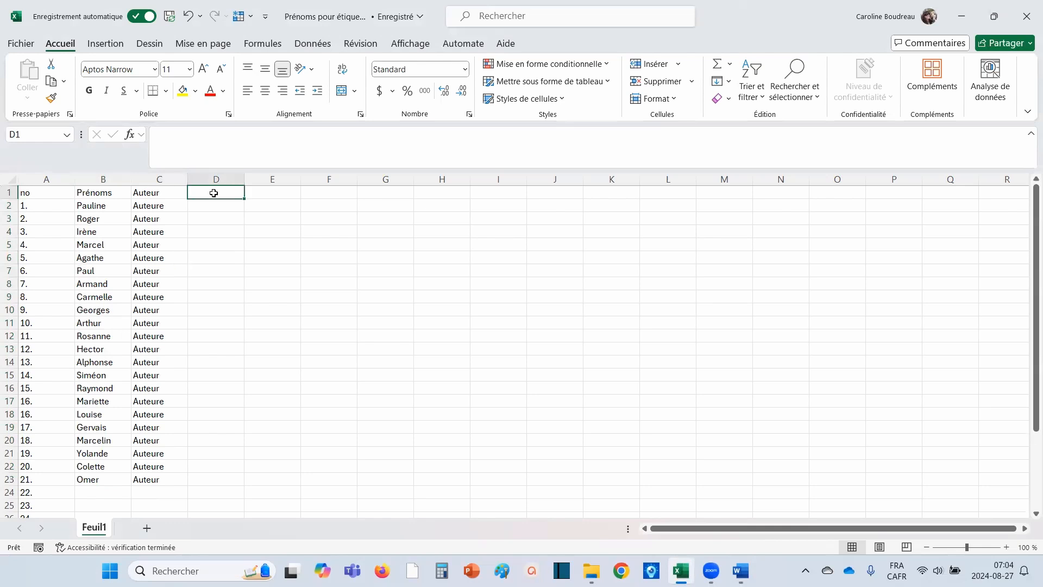
{"action": "type", "text": "Noms"}
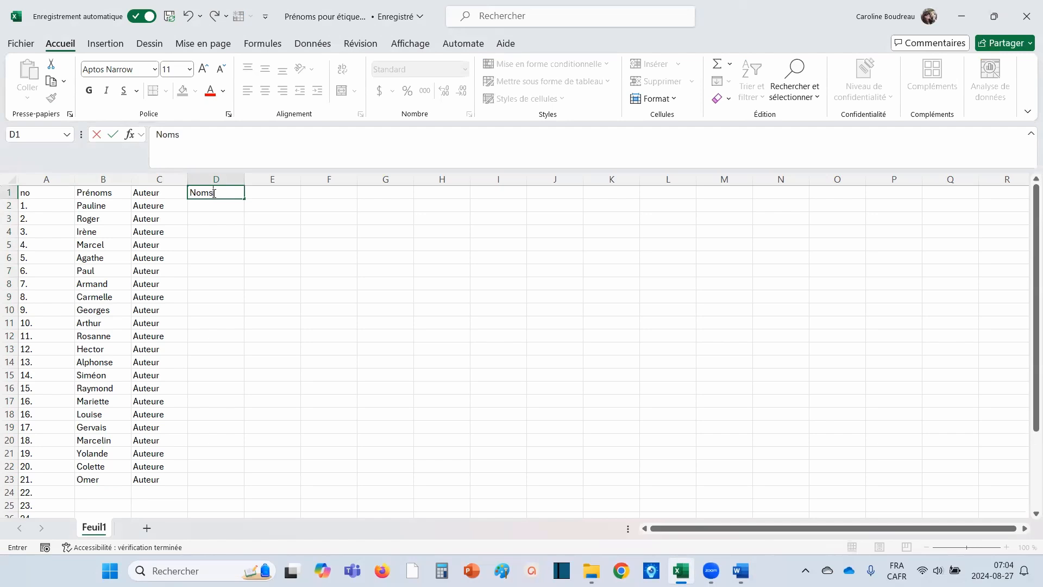
{"action": "key", "text": "Return"}
{"action": "type", "text": "Boudreau"}
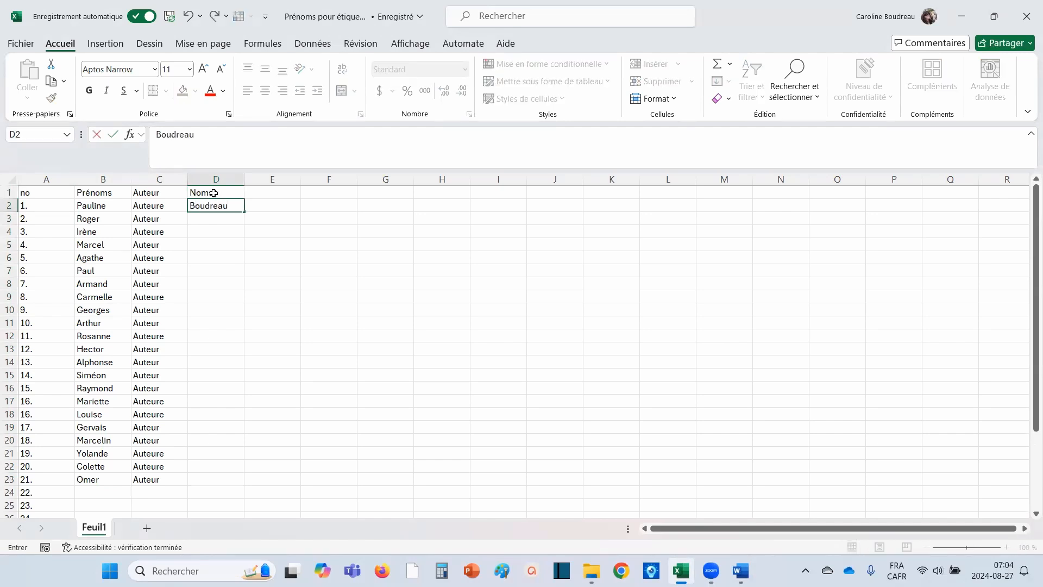
{"action": "key", "text": "Return"}
{"action": "type", "text": "Leb"}
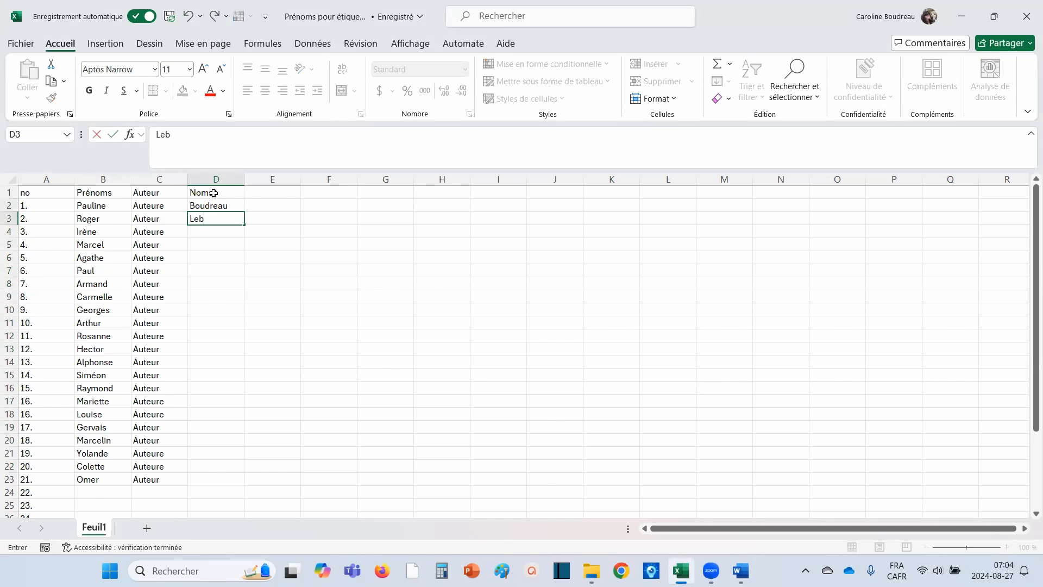
{"action": "type", "text": "lanc"}
{"action": "left_click", "coordinate": [169, 20]}
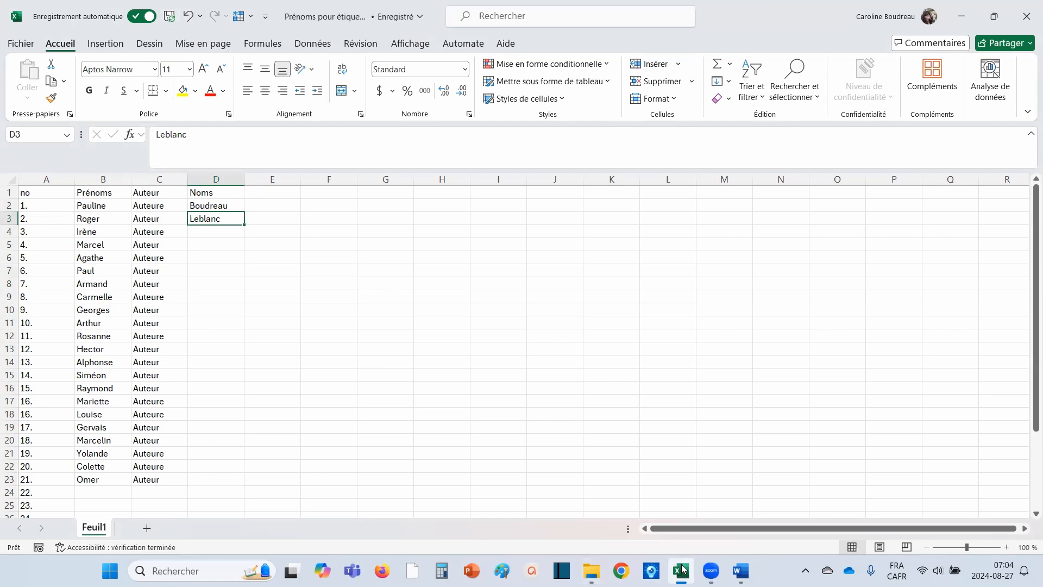
Switch back to Word, dismiss the merge field list and reselect the Prénoms pour étiquettes workbook as the recipient list in the recipient selection stage
{"action": "left_click", "coordinate": [741, 570]}
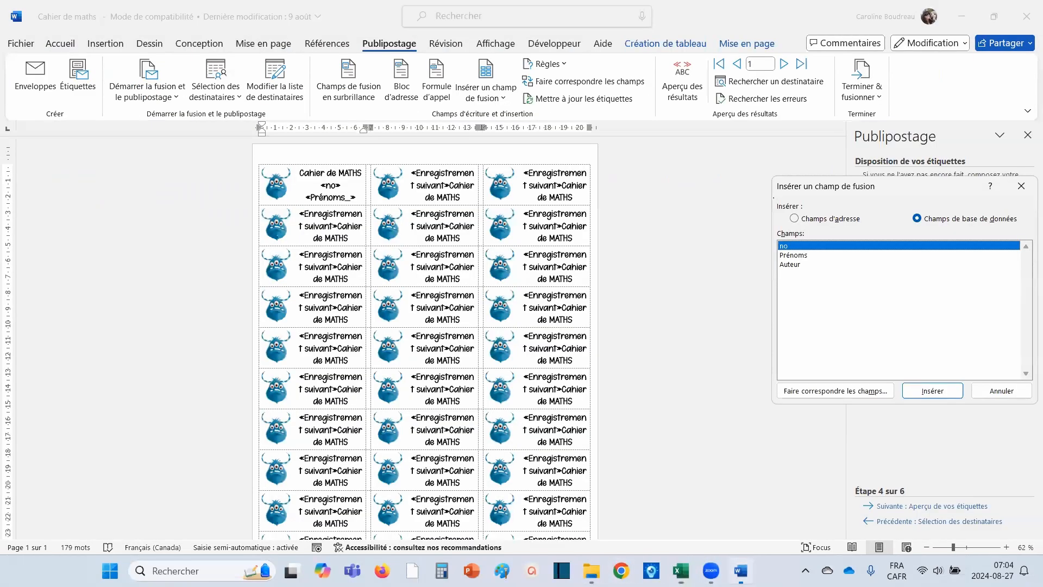
{"action": "left_click", "coordinate": [992, 392]}
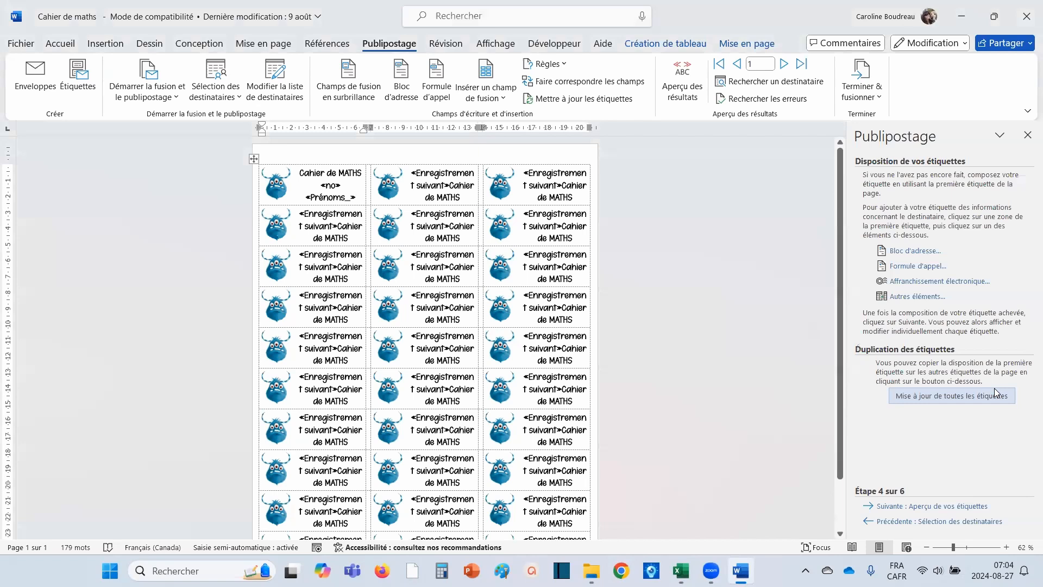
{"action": "left_click", "coordinate": [893, 522]}
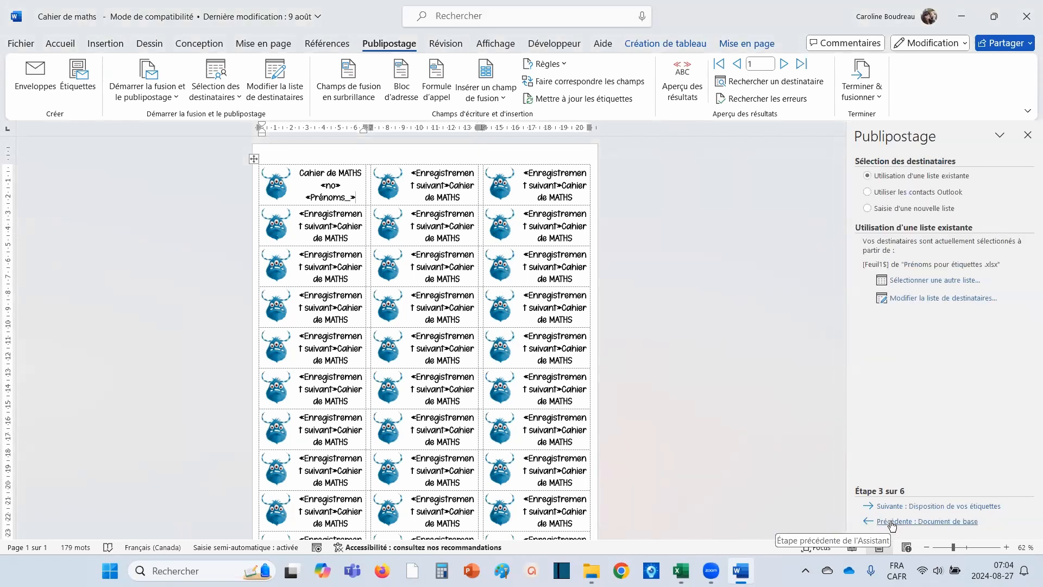
{"action": "left_click", "coordinate": [925, 281]}
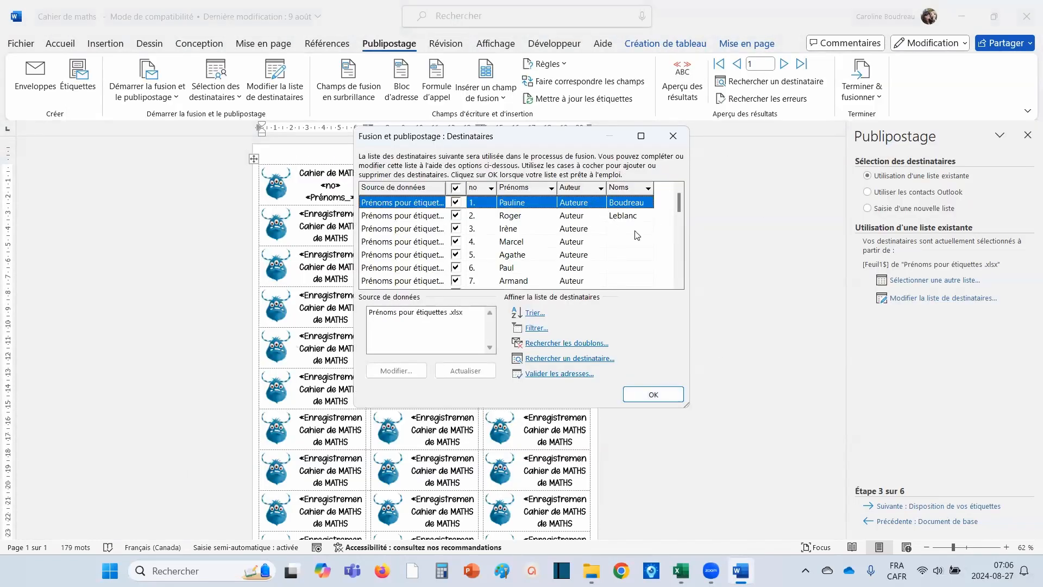
{"action": "left_click", "coordinate": [647, 396]}
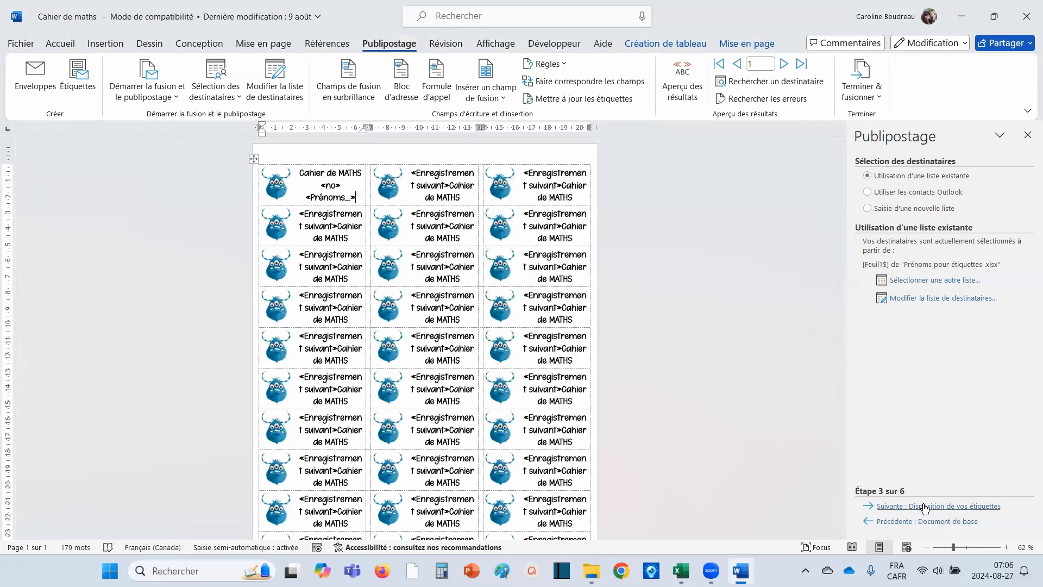
Return to the label layout stage and insert the Noms merge field after the Prénoms field in the first label
{"action": "left_click", "coordinate": [922, 506]}
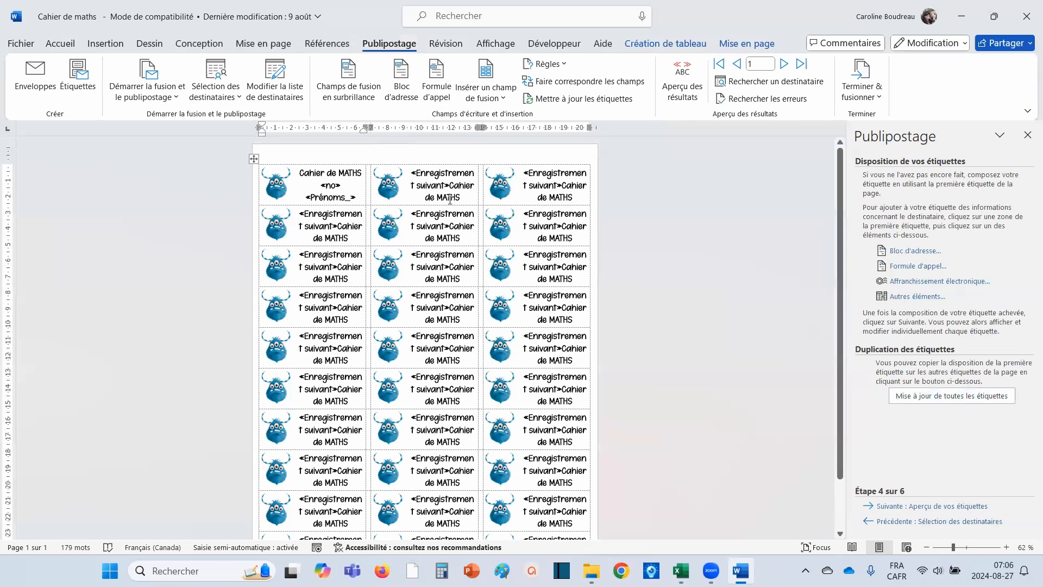
{"action": "left_click", "coordinate": [909, 298]}
{"action": "left_click", "coordinate": [789, 274]}
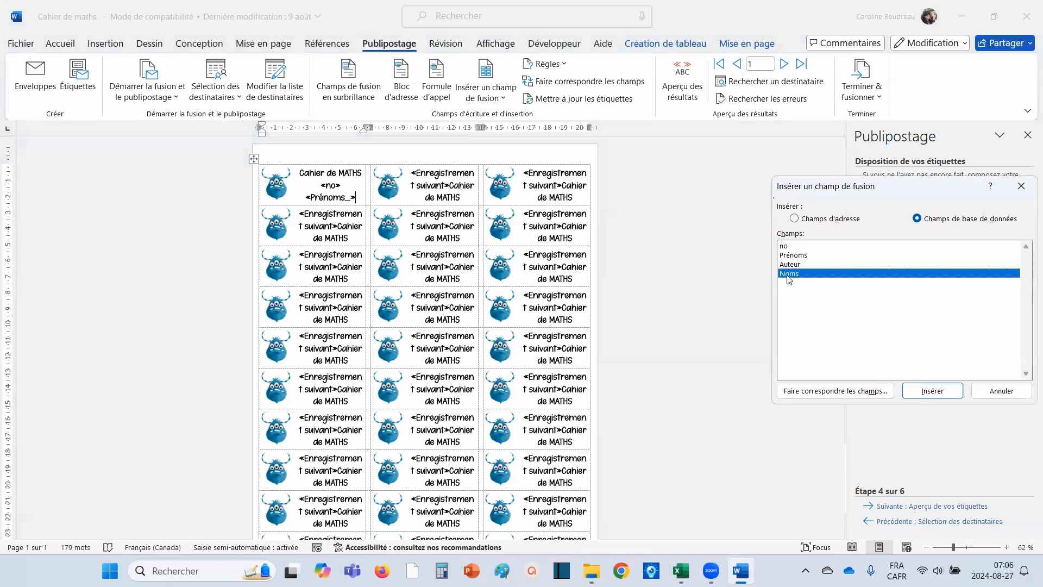
{"action": "left_click", "coordinate": [943, 393]}
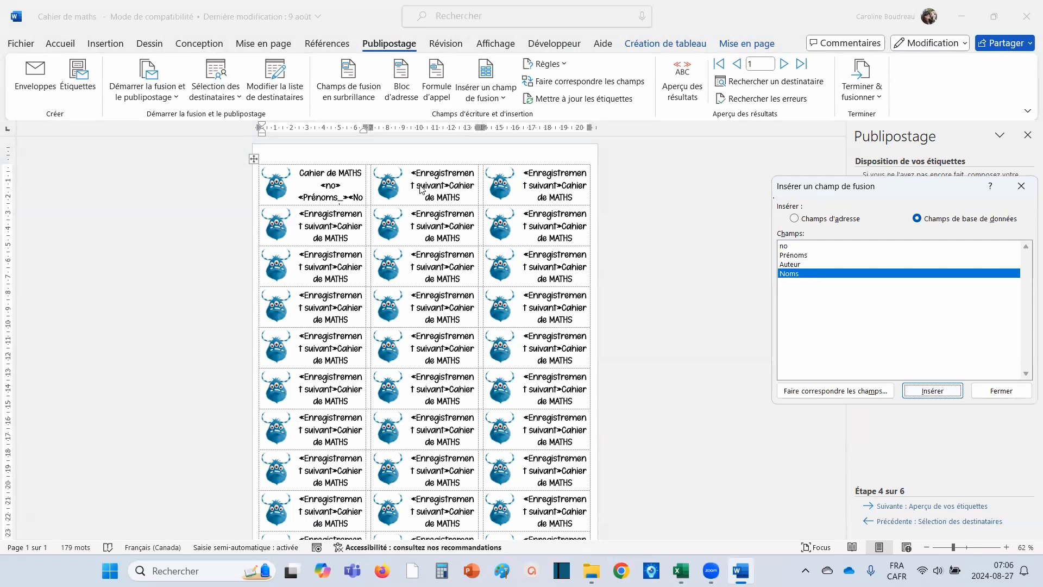
{"action": "left_click", "coordinate": [999, 392]}
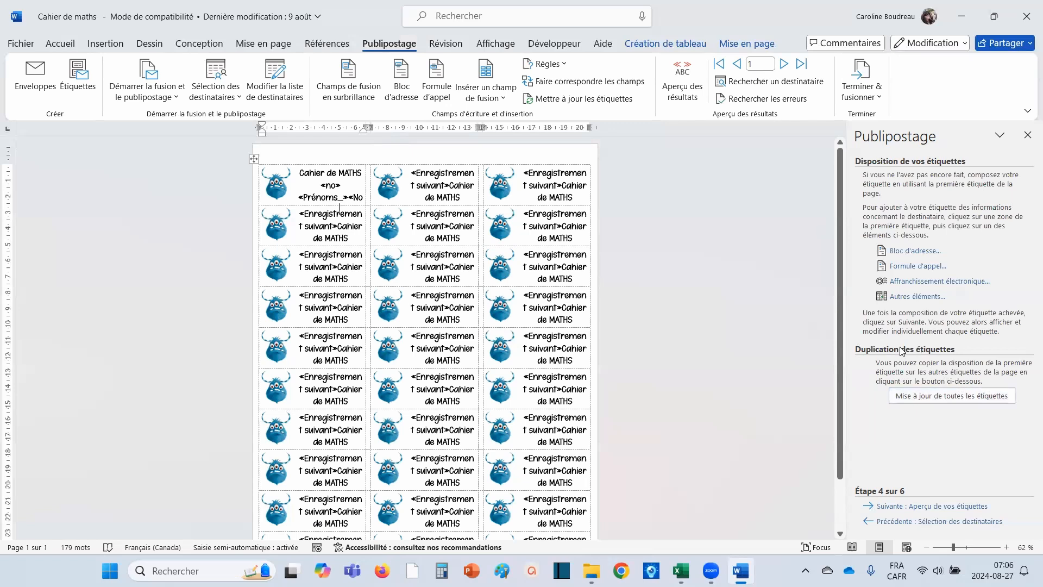
Copy the first label's layout to all labels and preview the merged labels before returning to the layout stage
{"action": "left_click", "coordinate": [955, 396]}
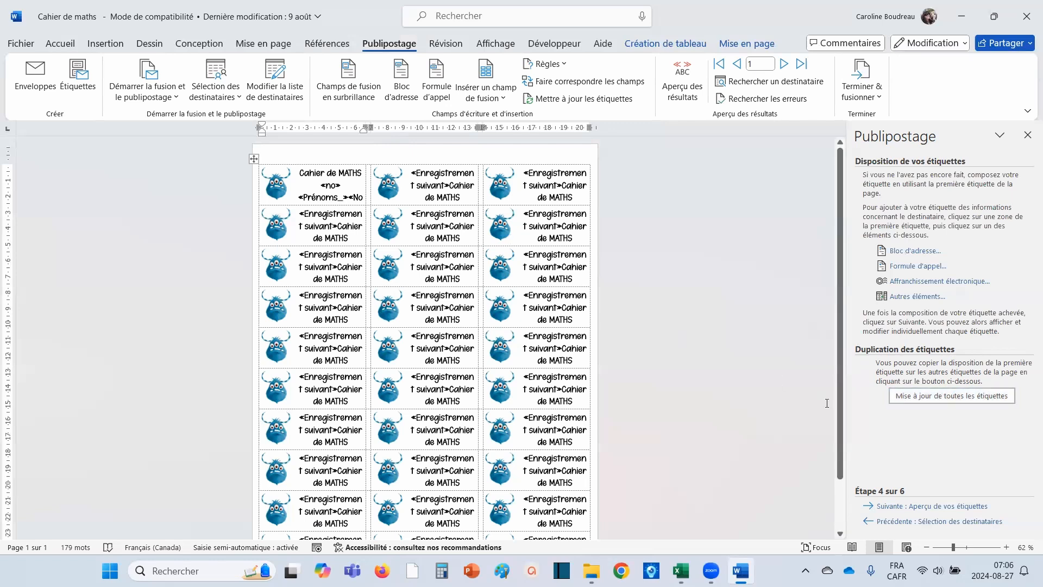
{"action": "left_click", "coordinate": [933, 512]}
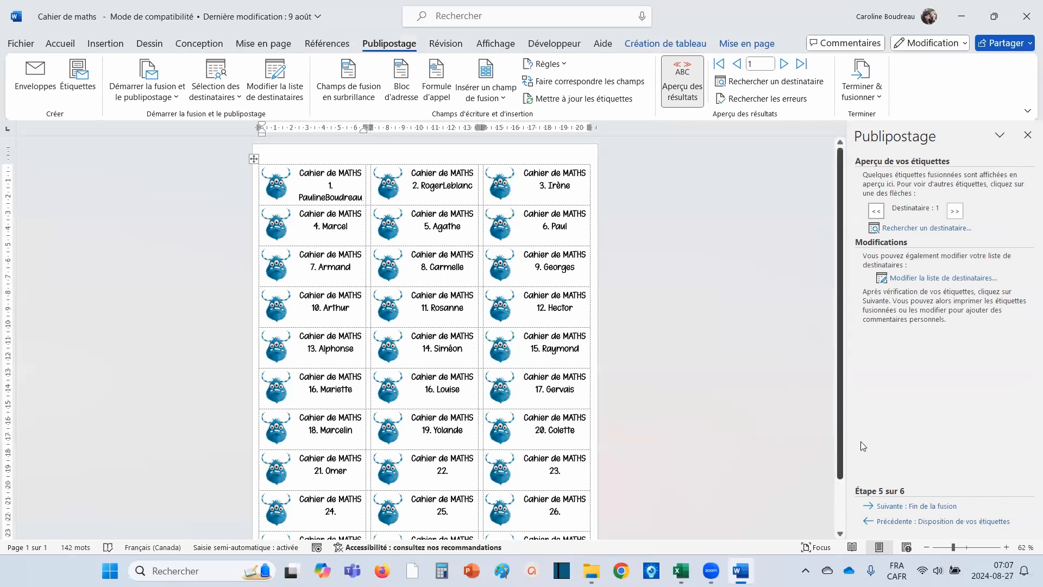
{"action": "left_click", "coordinate": [906, 522]}
Put the Noms field on its own line in the first label and set the text above it to font size 14
{"action": "left_click", "coordinate": [349, 197]}
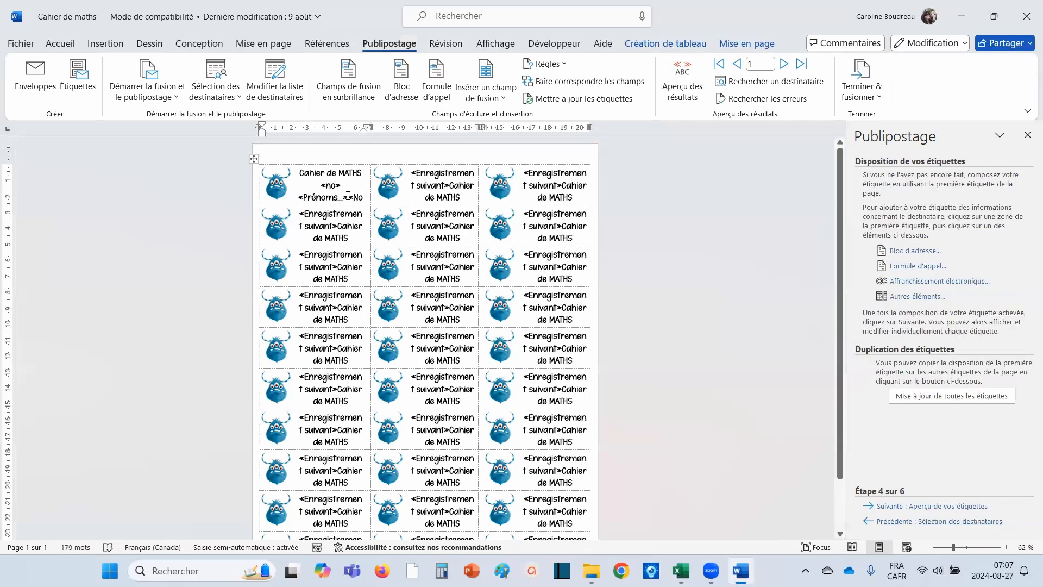
{"action": "key", "text": "Return"}
{"action": "left_click_drag", "start_coordinate": [301, 172], "coordinate": [359, 197]}
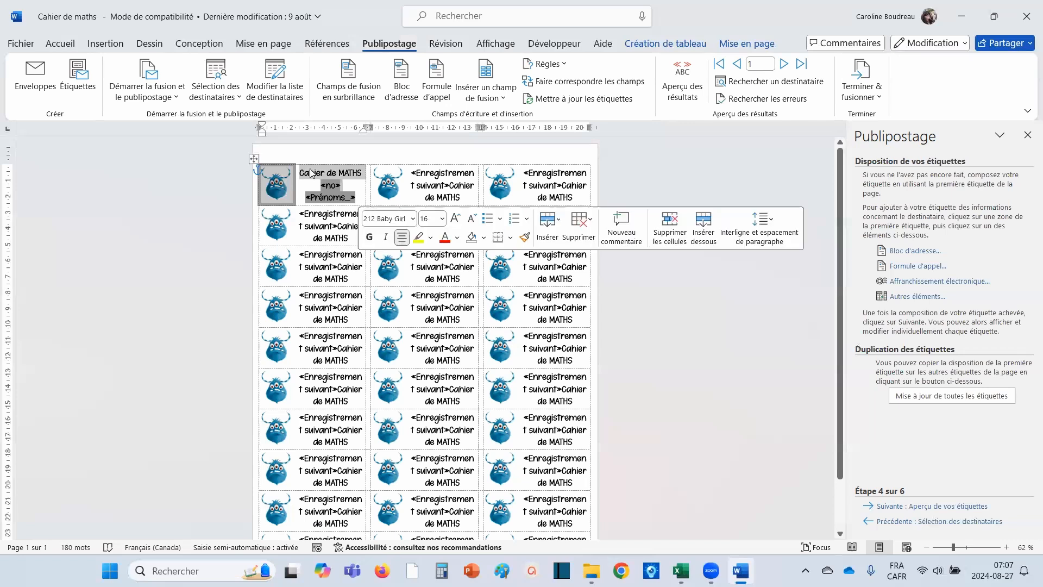
{"action": "left_click", "coordinate": [65, 46]}
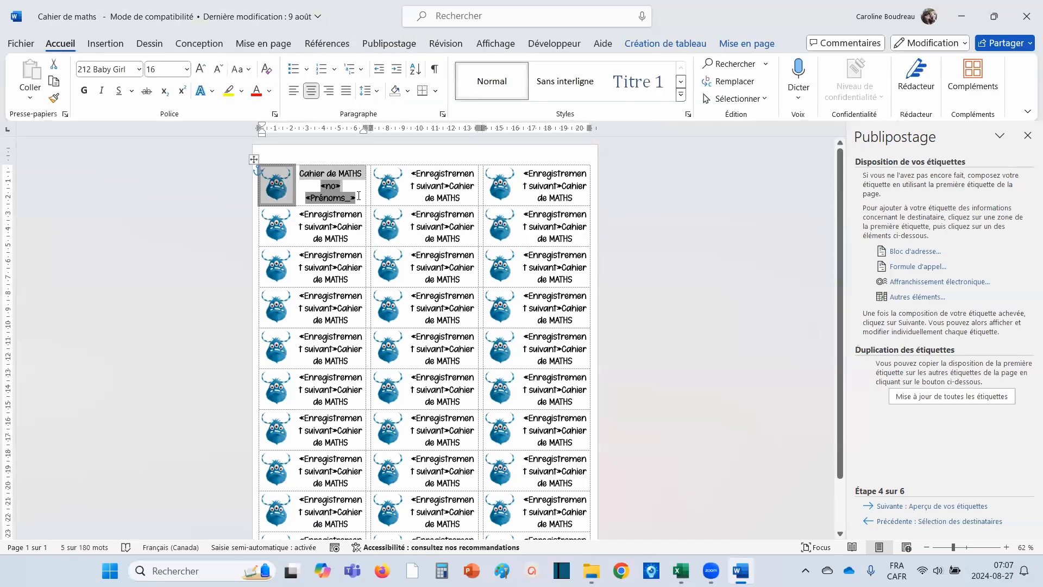
{"action": "left_click", "coordinate": [163, 71]}
{"action": "type", "text": "14"}
{"action": "key", "text": "Return"}
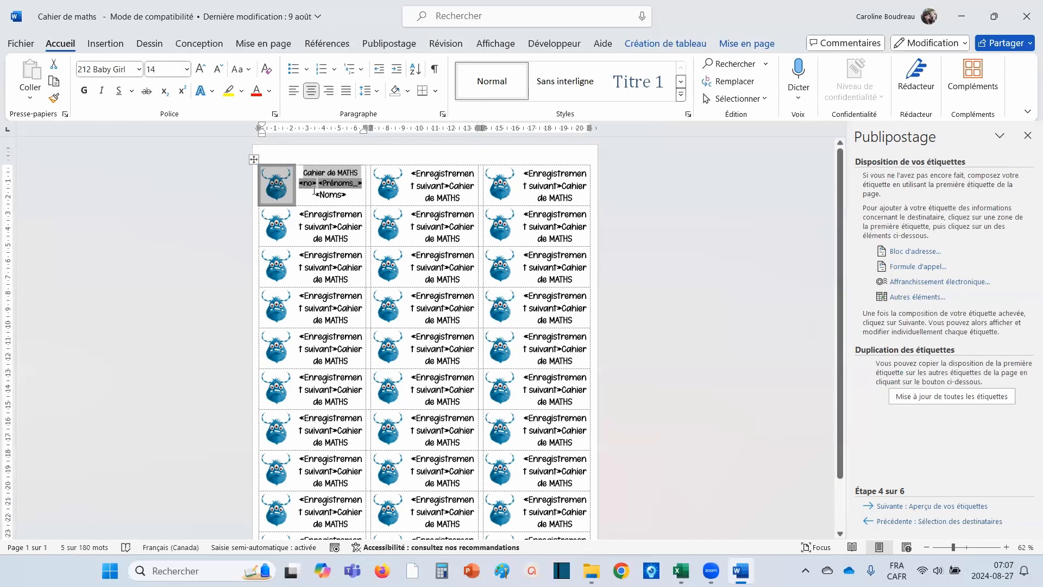
Try font size 12 on the no, Prénoms and Noms fields in the first label and set them to 14
{"action": "left_click", "coordinate": [350, 197]}
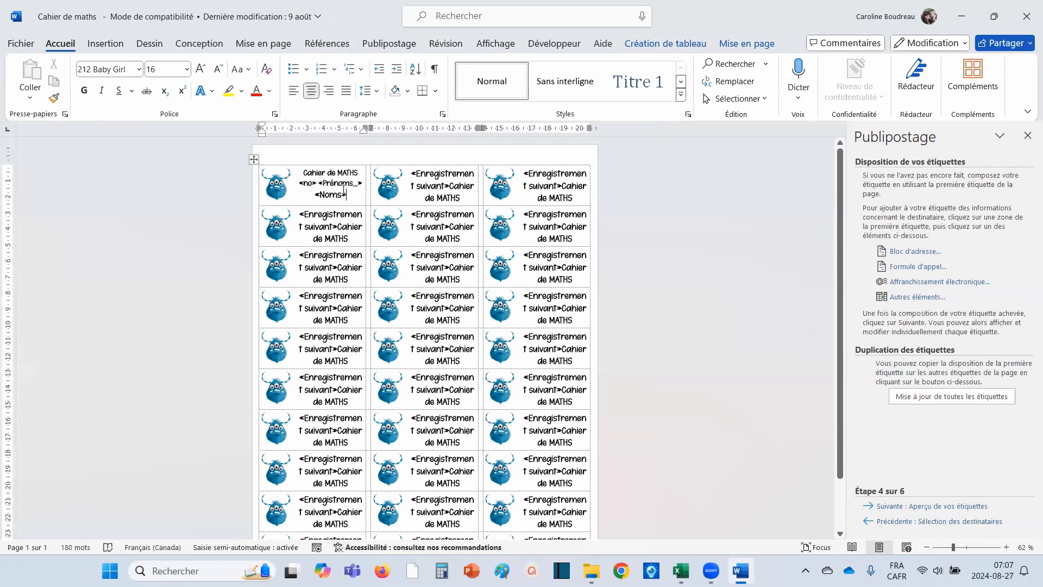
{"action": "left_click_drag", "start_coordinate": [350, 194], "coordinate": [300, 184]}
{"action": "left_click", "coordinate": [169, 71]}
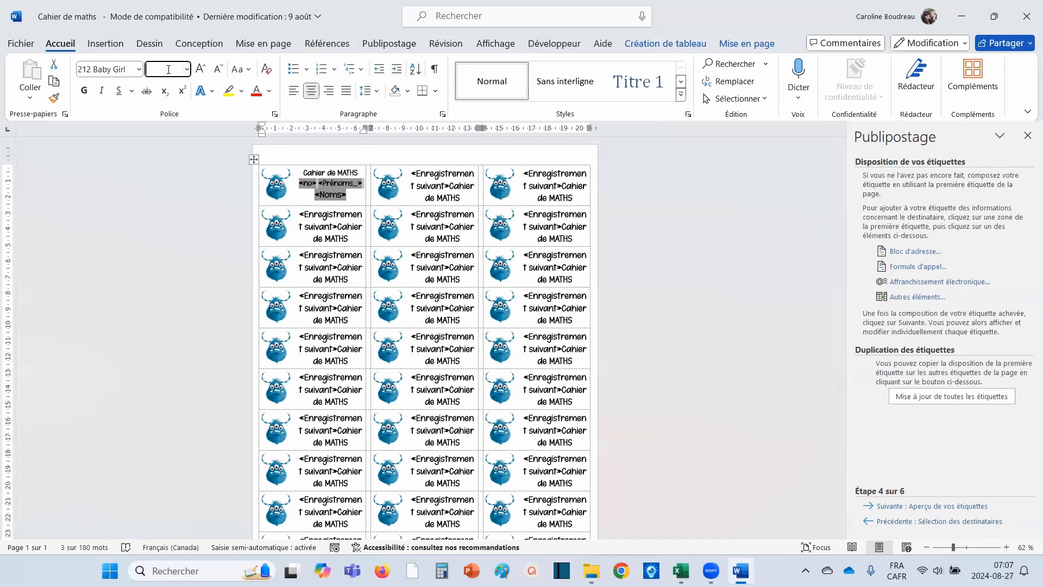
{"action": "type", "text": "12"}
{"action": "key", "text": "Return"}
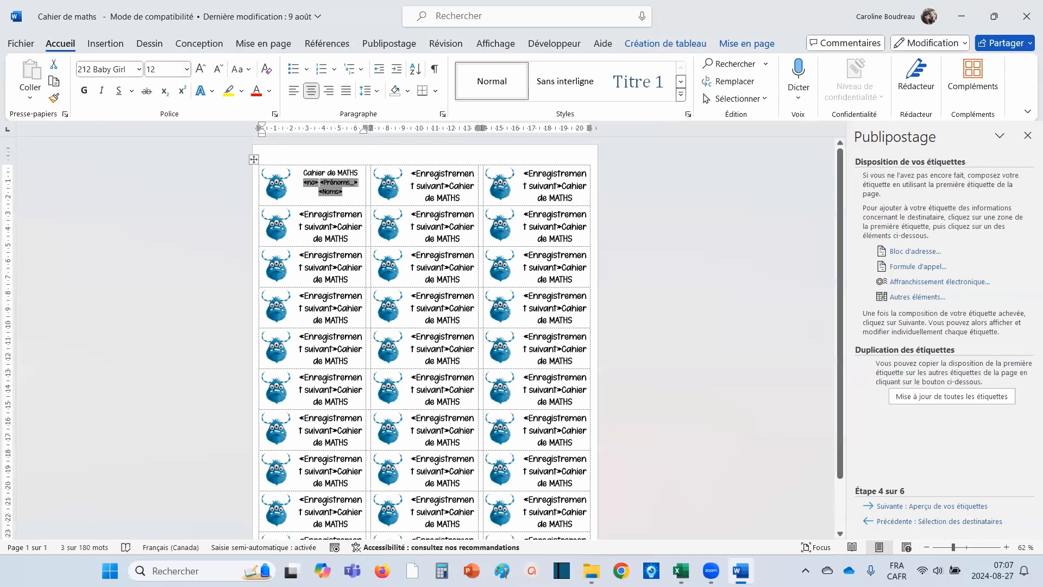
{"action": "left_click", "coordinate": [169, 69]}
{"action": "type", "text": "14"}
{"action": "key", "text": "Return"}
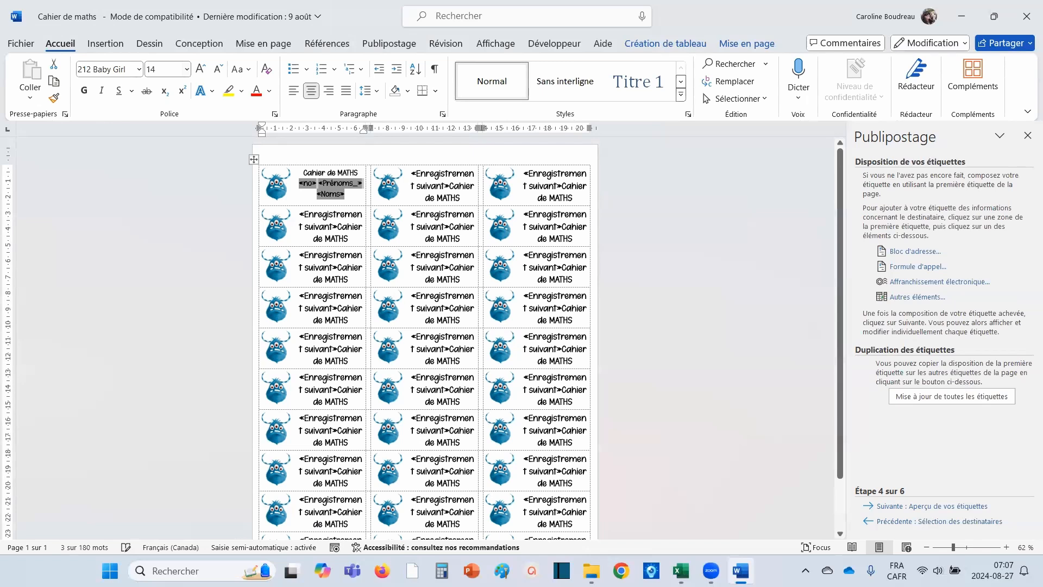
{"action": "left_click", "coordinate": [350, 195]}
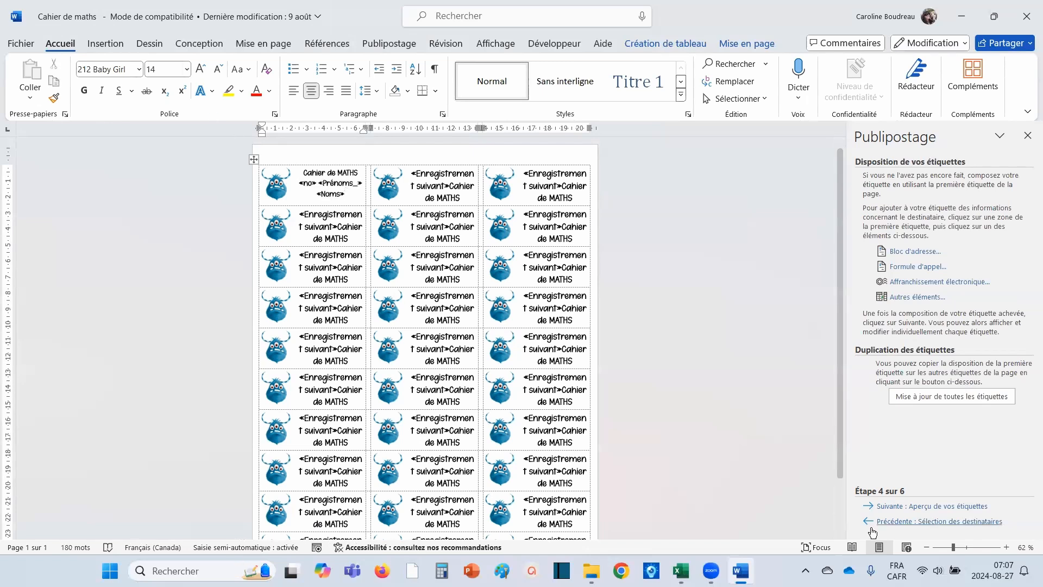
Copy the first label's layout to all labels and preview the merge before returning to the label layout stage
{"action": "left_click", "coordinate": [934, 397]}
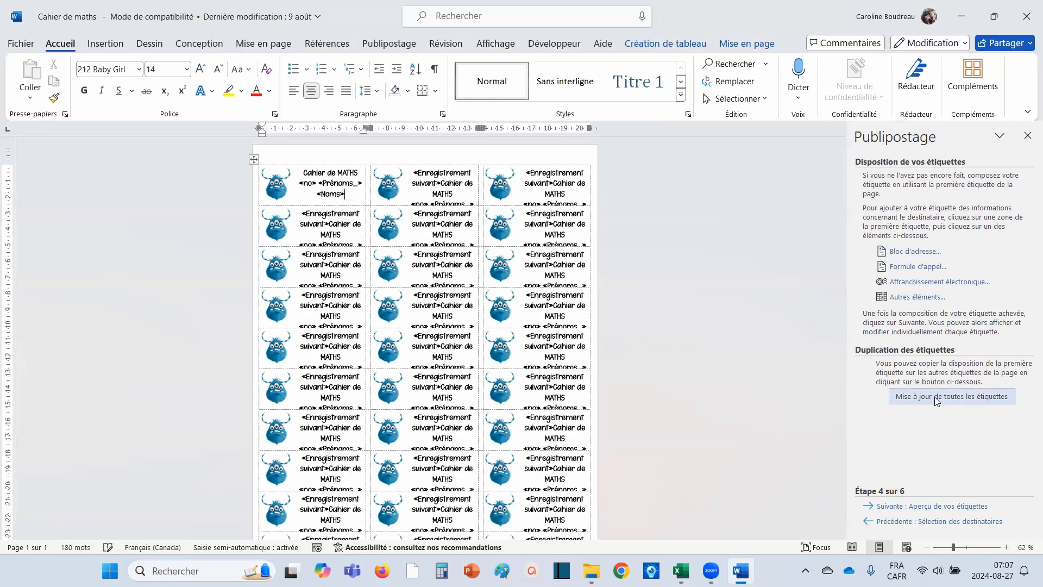
{"action": "left_click", "coordinate": [940, 507]}
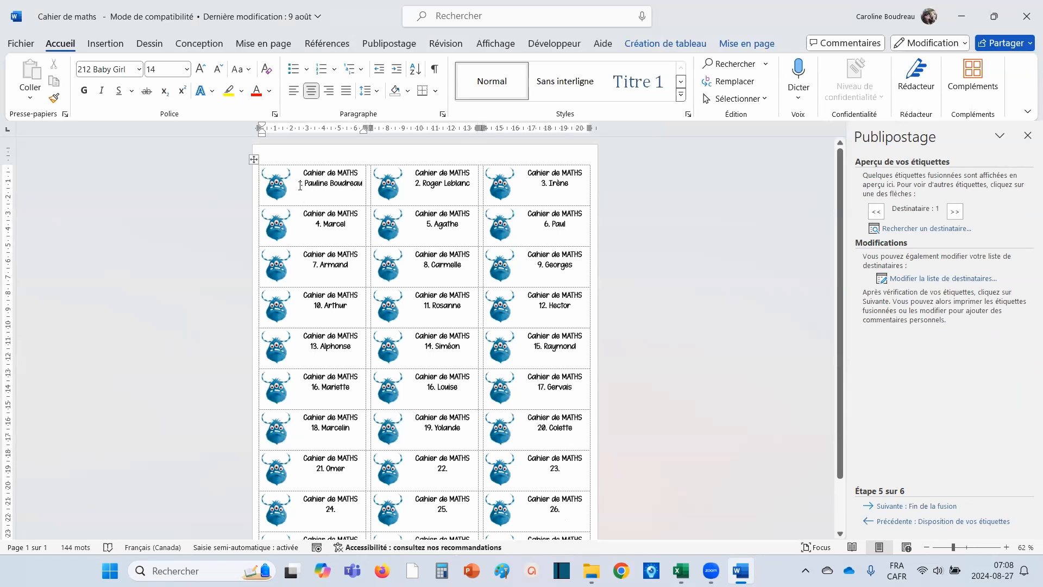
{"action": "left_click", "coordinate": [362, 183]}
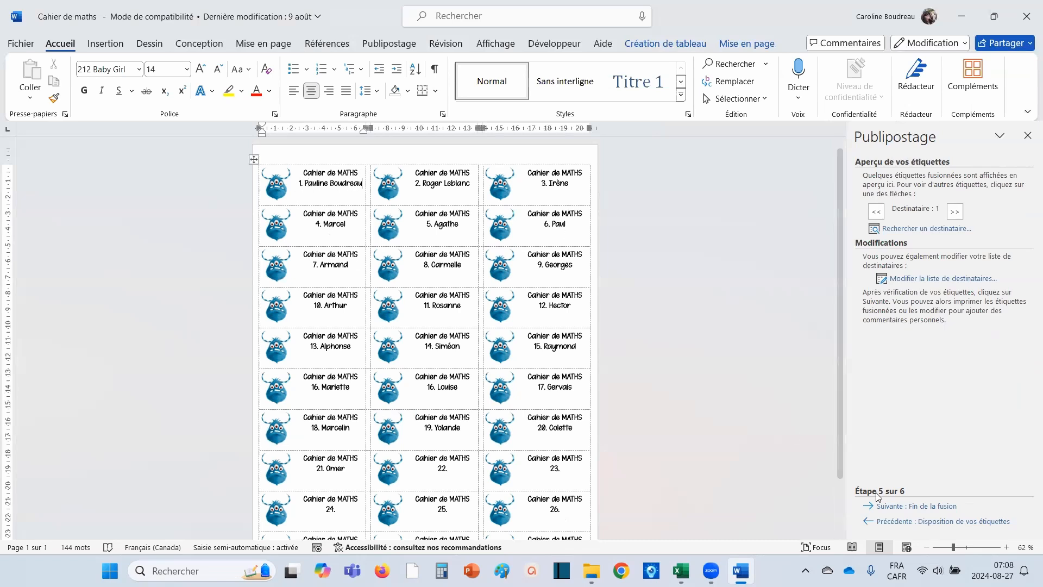
{"action": "left_click", "coordinate": [896, 521]}
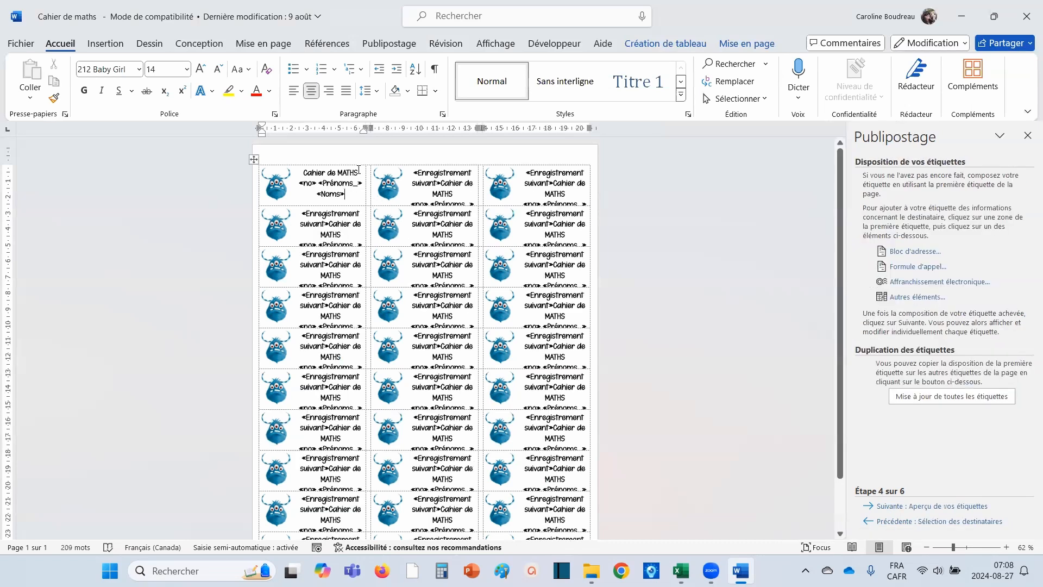
Add a blank line below Cahier de MATHS in the first label, update all labels and preview the merge
{"action": "key", "text": "Return"}
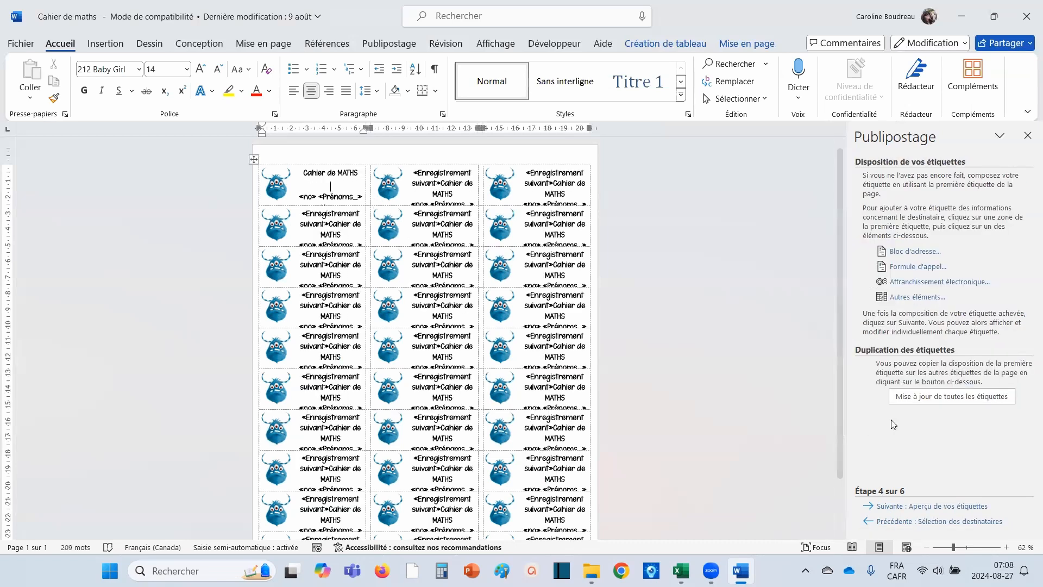
{"action": "left_click", "coordinate": [928, 397]}
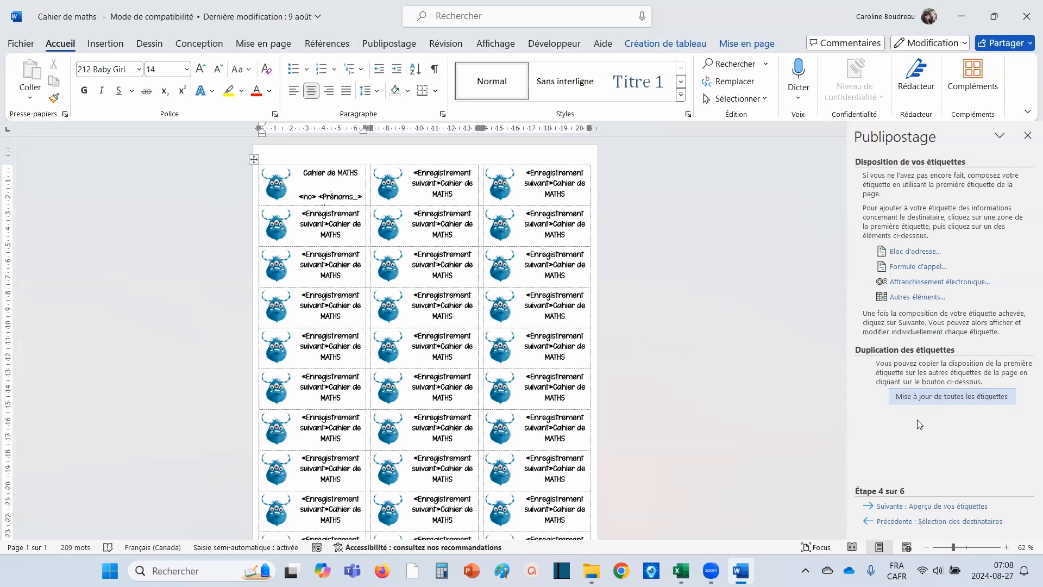
{"action": "left_click", "coordinate": [917, 506]}
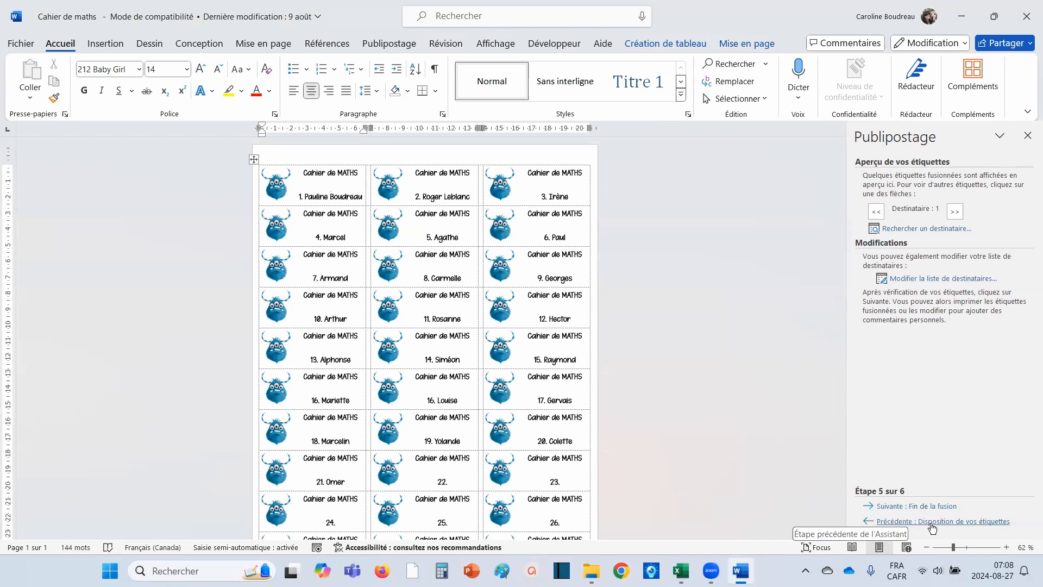
Return to the label layout stage and set the blank line below Cahier de MATHS to font size 6
{"action": "left_click", "coordinate": [931, 523]}
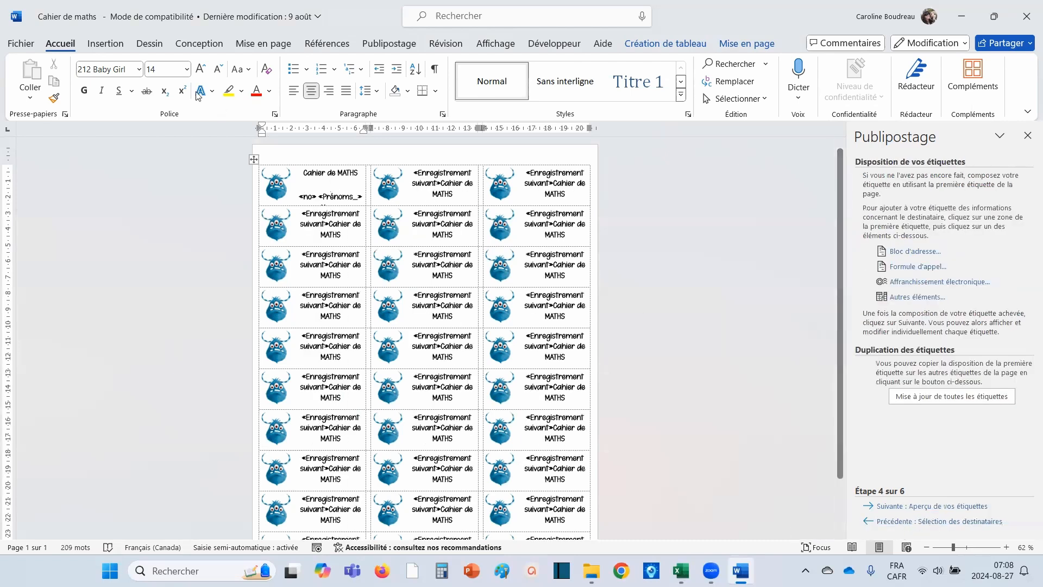
{"action": "left_click", "coordinate": [160, 66]}
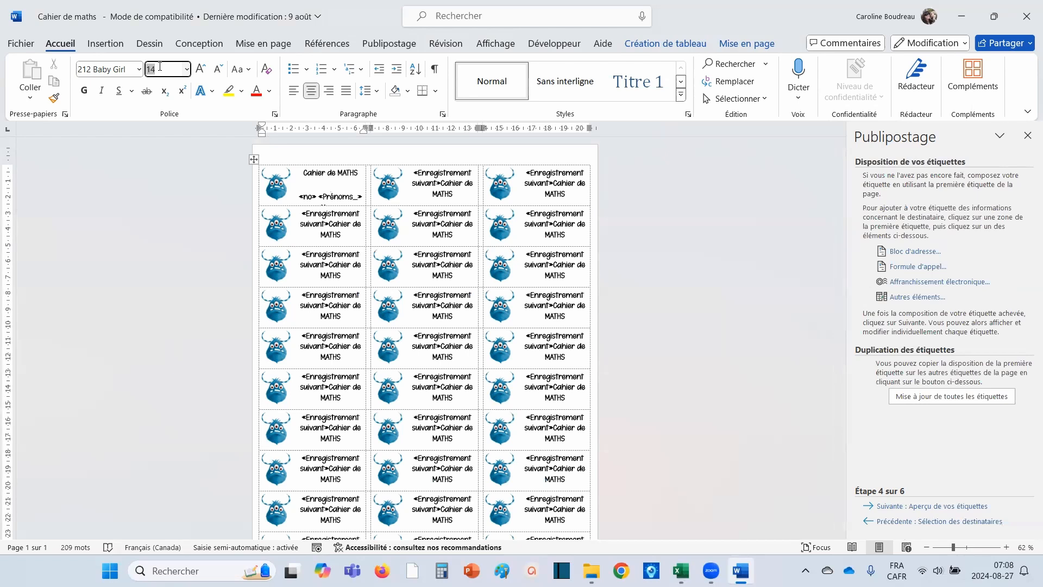
{"action": "type", "text": "8"}
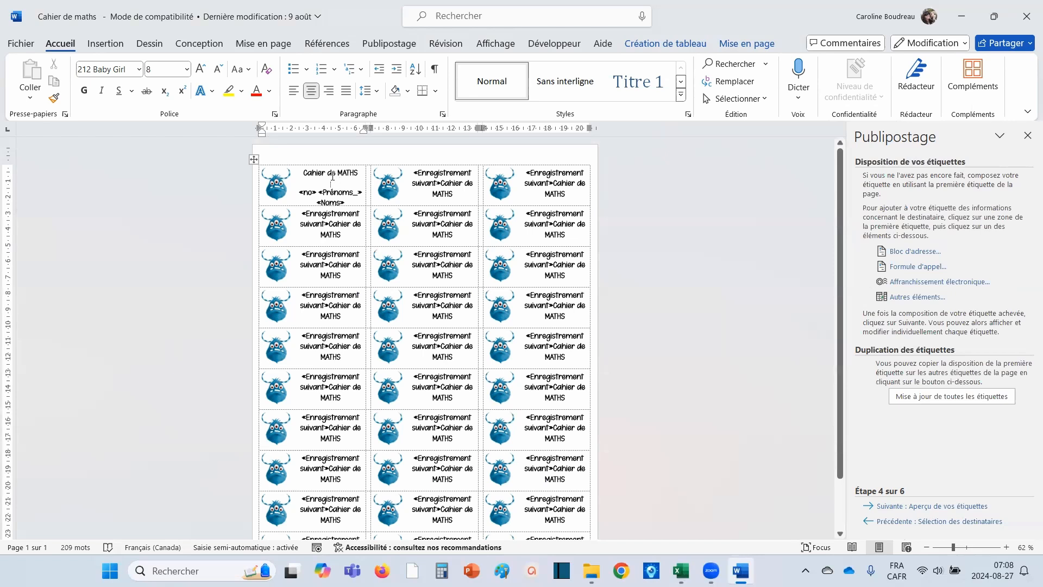
{"action": "left_click", "coordinate": [166, 69]}
{"action": "type", "text": "6"}
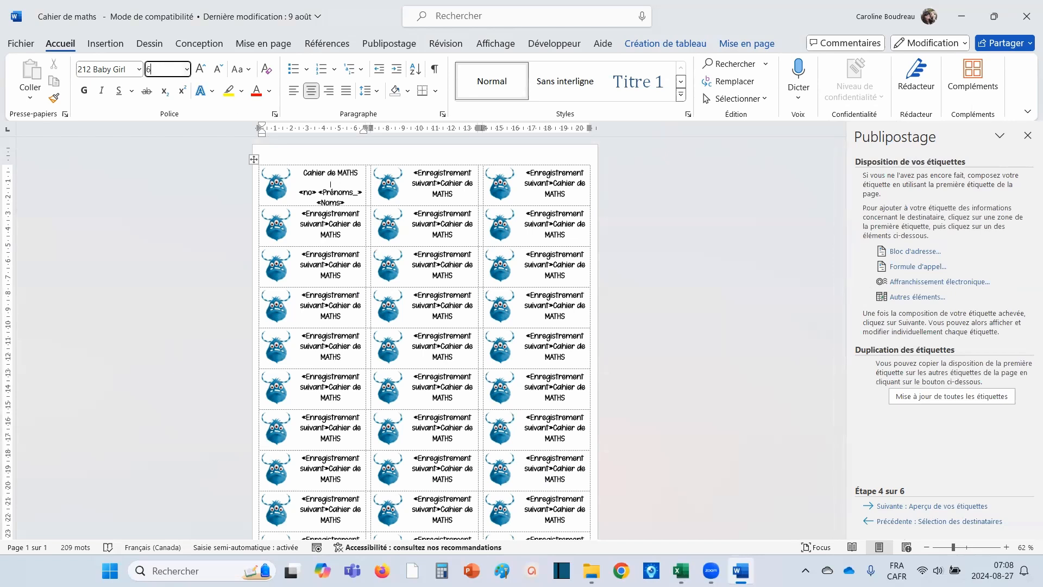
{"action": "key", "text": "Return"}
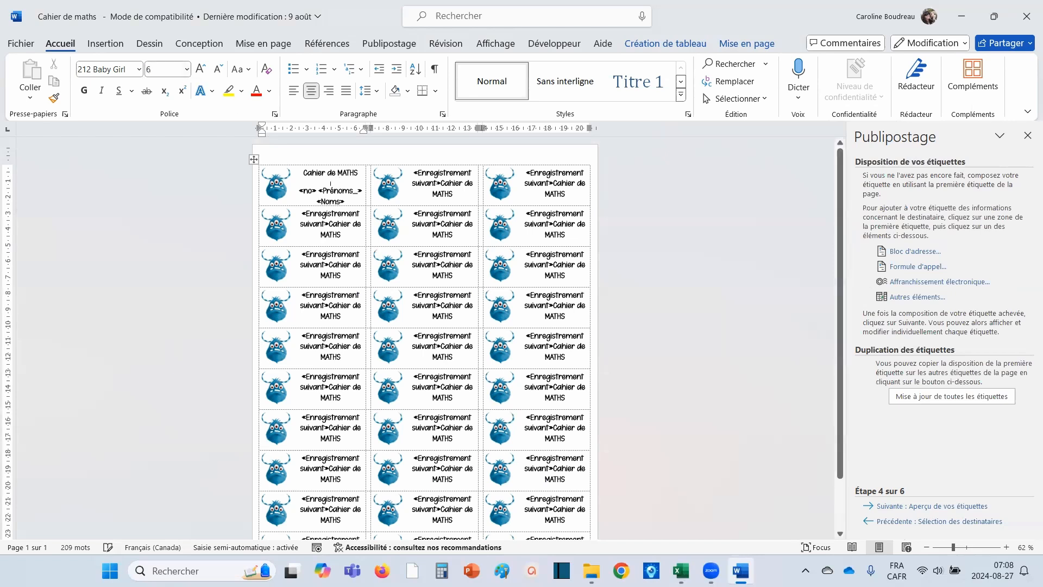
Update all labels from the first one, preview the merged labels and check them against the name list in Excel
{"action": "left_click", "coordinate": [960, 396]}
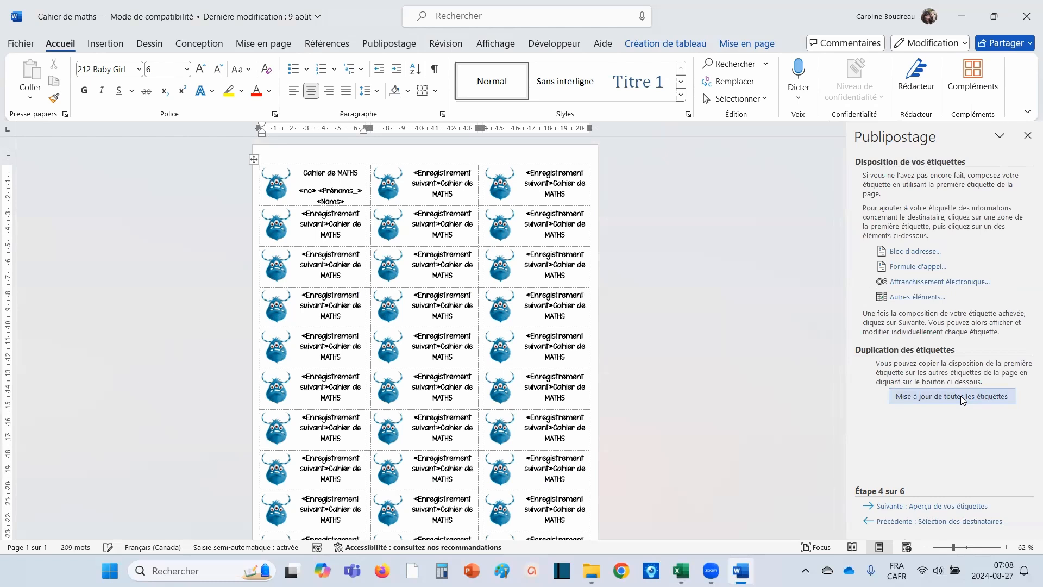
{"action": "left_click", "coordinate": [934, 507]}
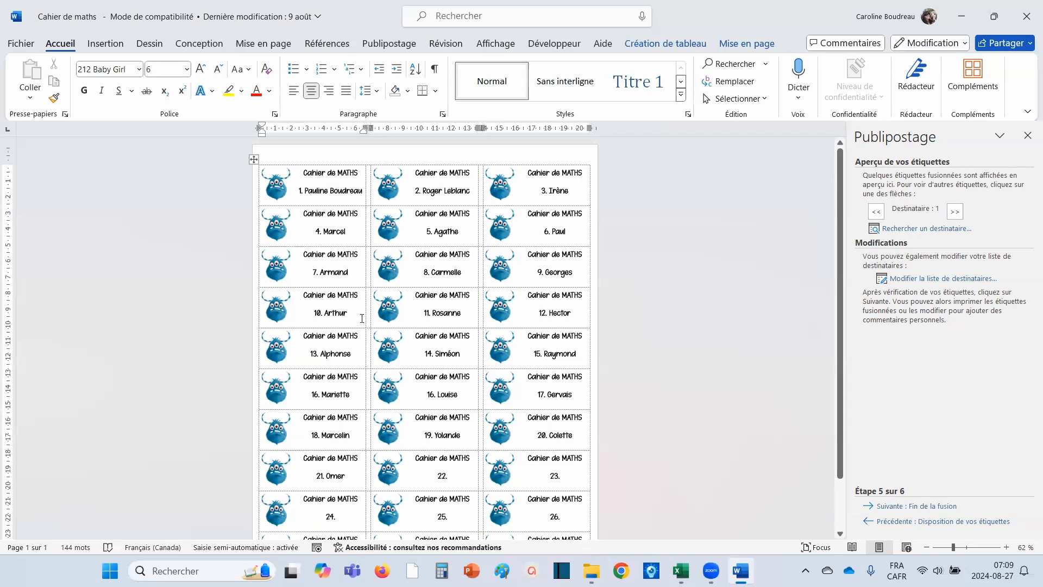
{"action": "left_click", "coordinate": [681, 570]}
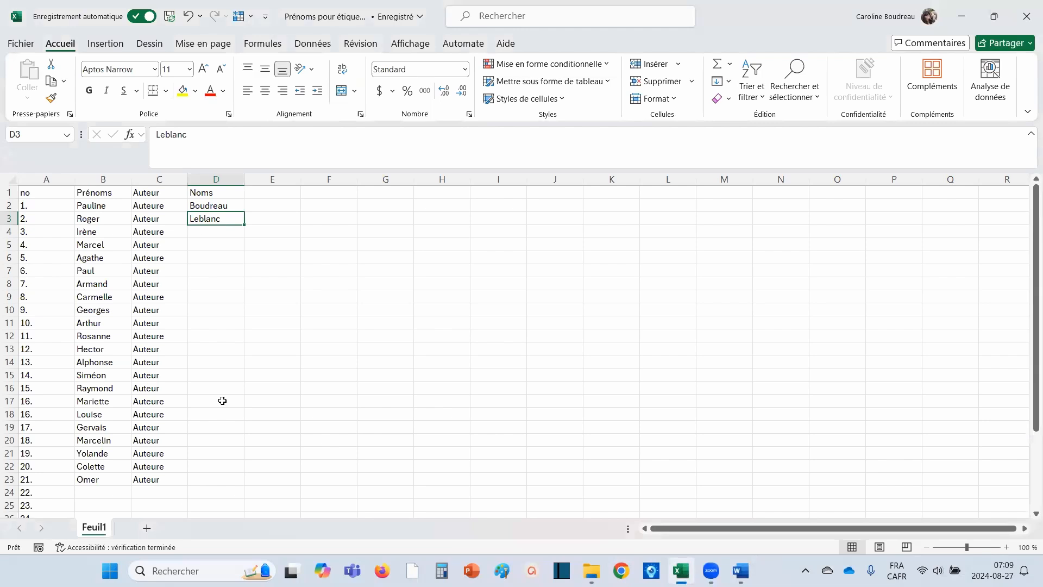
{"action": "left_click", "coordinate": [741, 570]}
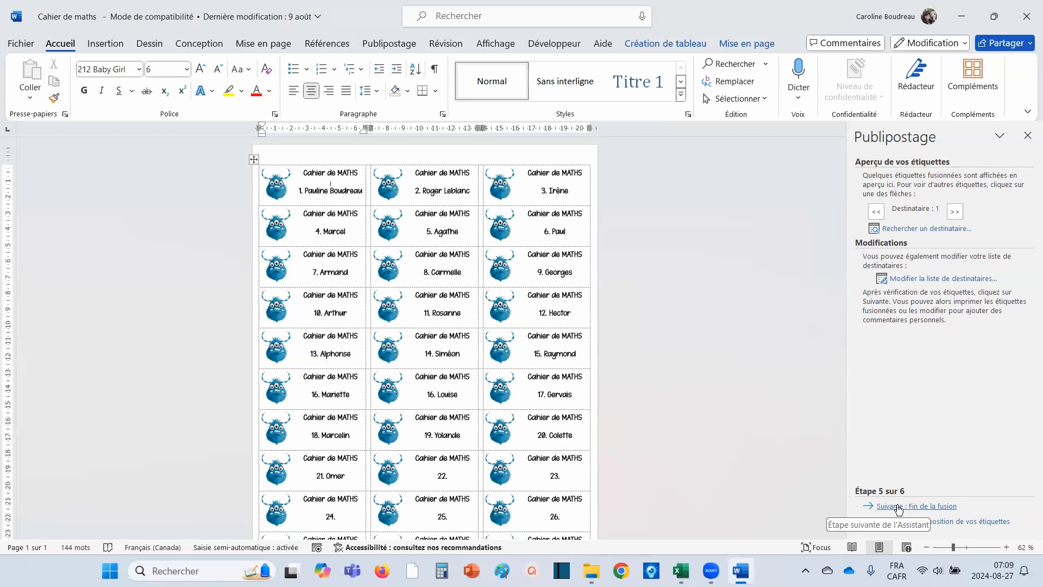
Complete the merge and generate individual labels in a new document for records 1 to 21
{"action": "left_click", "coordinate": [920, 507]}
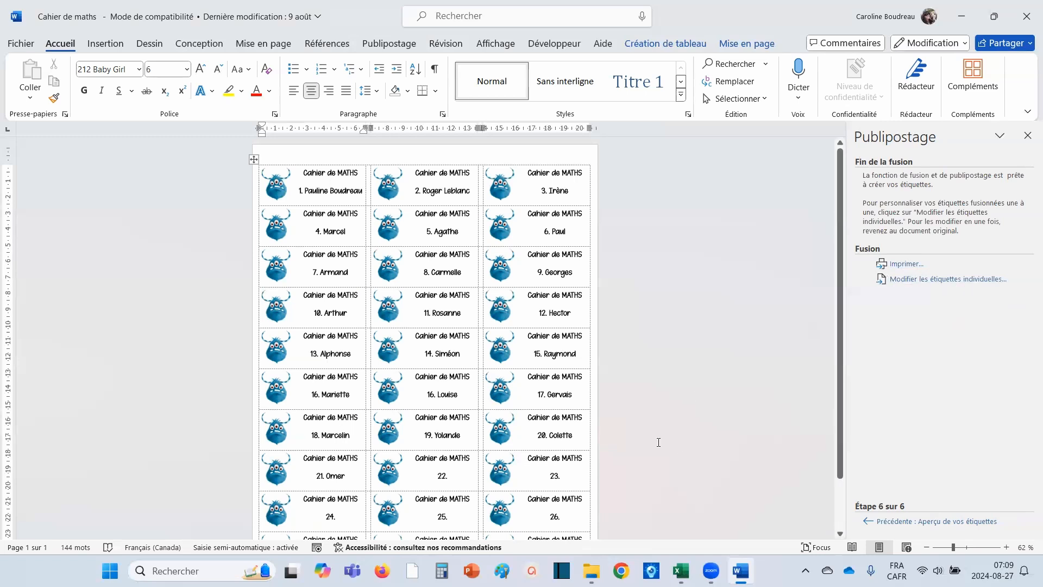
{"action": "scroll", "coordinate": [836, 384], "scroll_direction": "down", "scroll_amount": 3}
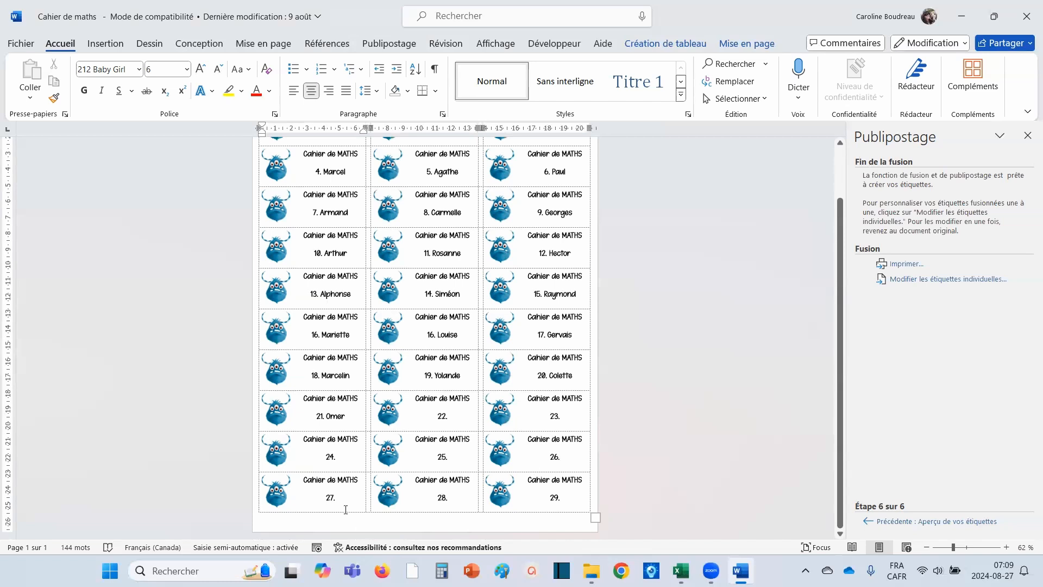
{"action": "left_click", "coordinate": [924, 280]}
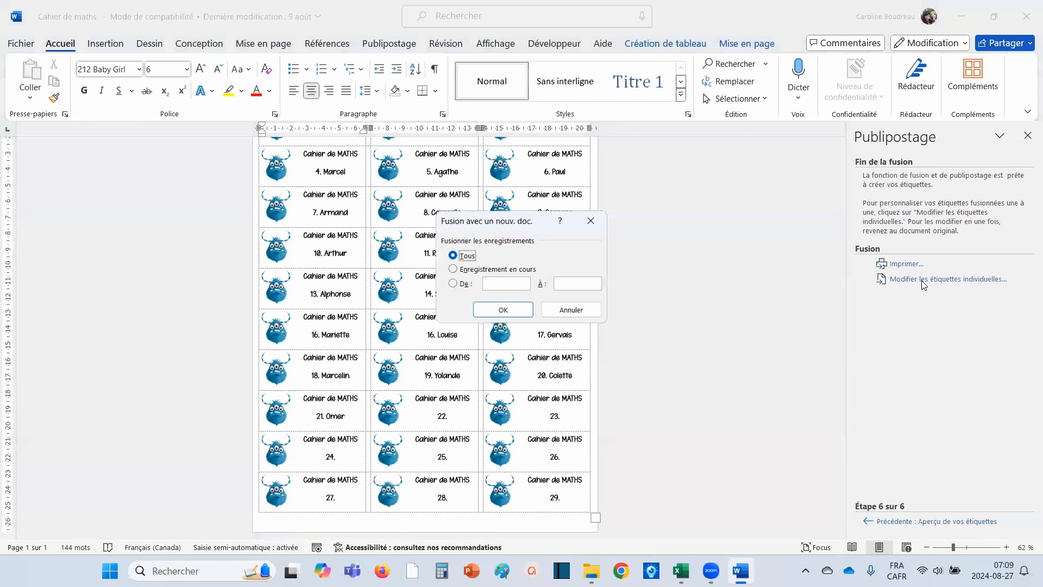
{"action": "left_click", "coordinate": [500, 283]}
{"action": "type", "text": "1"}
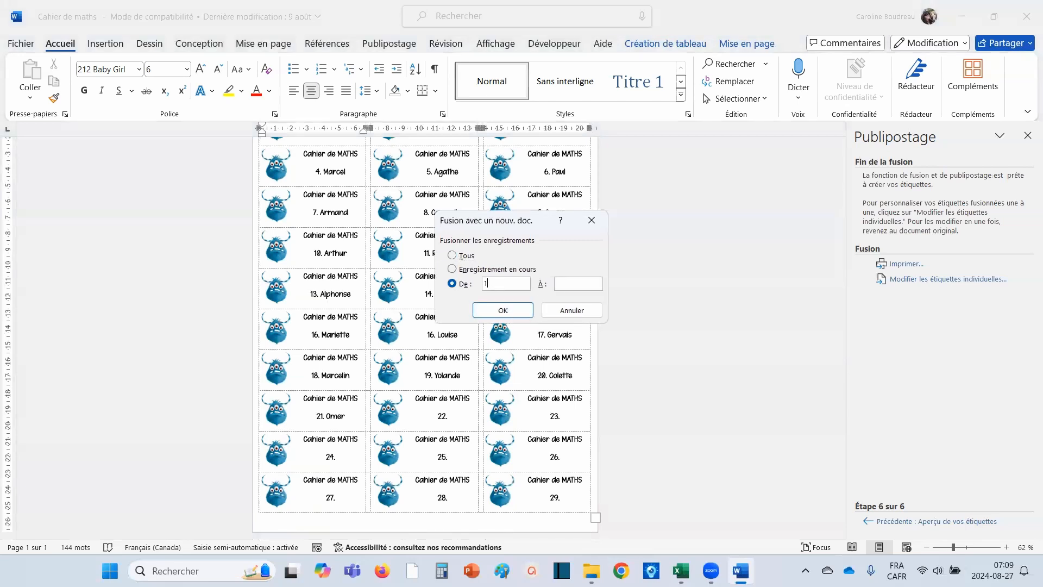
{"action": "type", "text": "21"}
{"action": "left_click", "coordinate": [503, 311]}
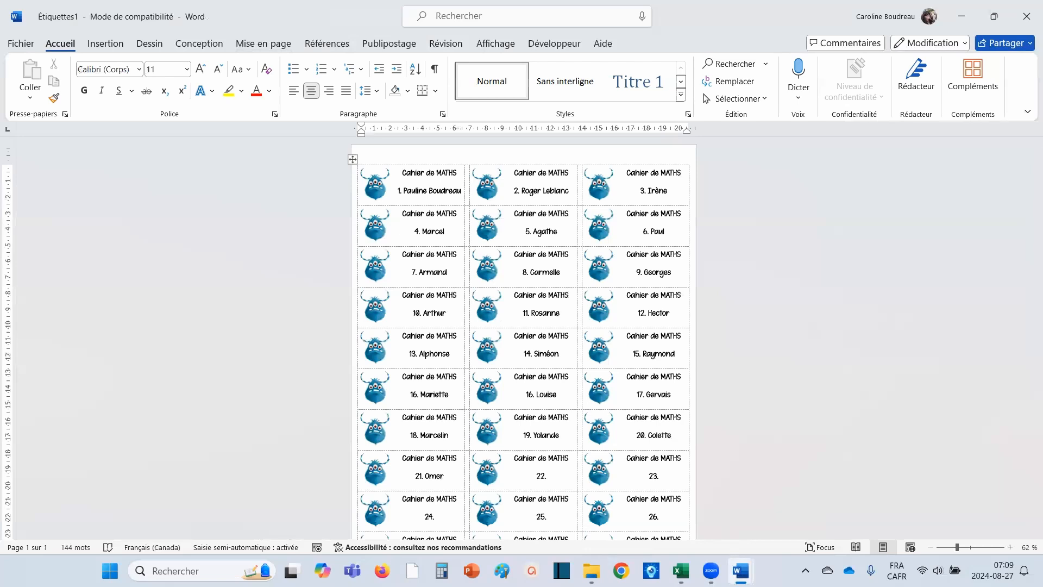
Delete the nameless labels numbered 22 to 29 from the merged document
{"action": "mouse_move", "coordinate": [741, 571]}
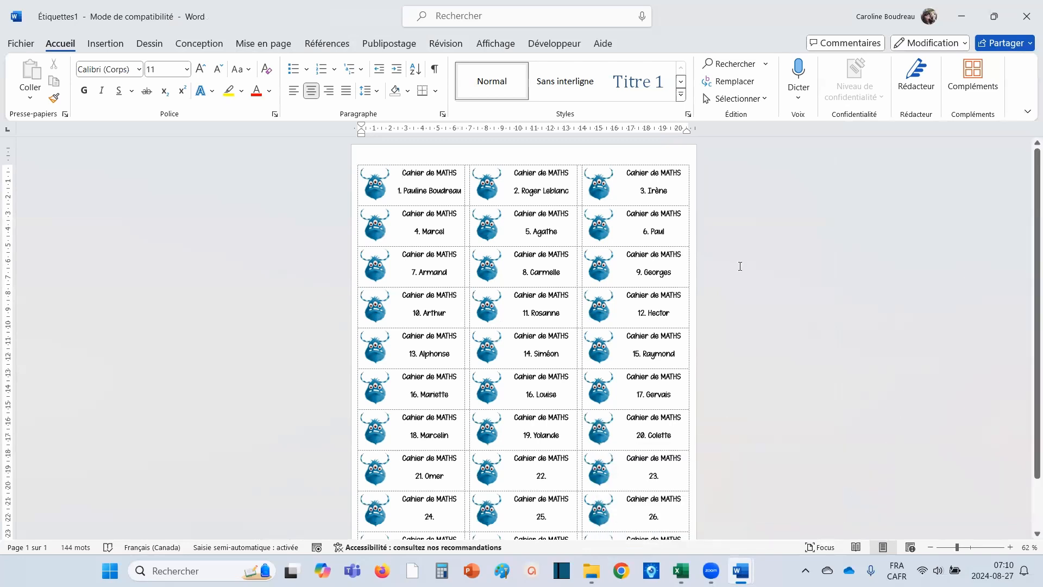
{"action": "scroll", "coordinate": [1026, 246], "scroll_direction": "down", "scroll_amount": 3}
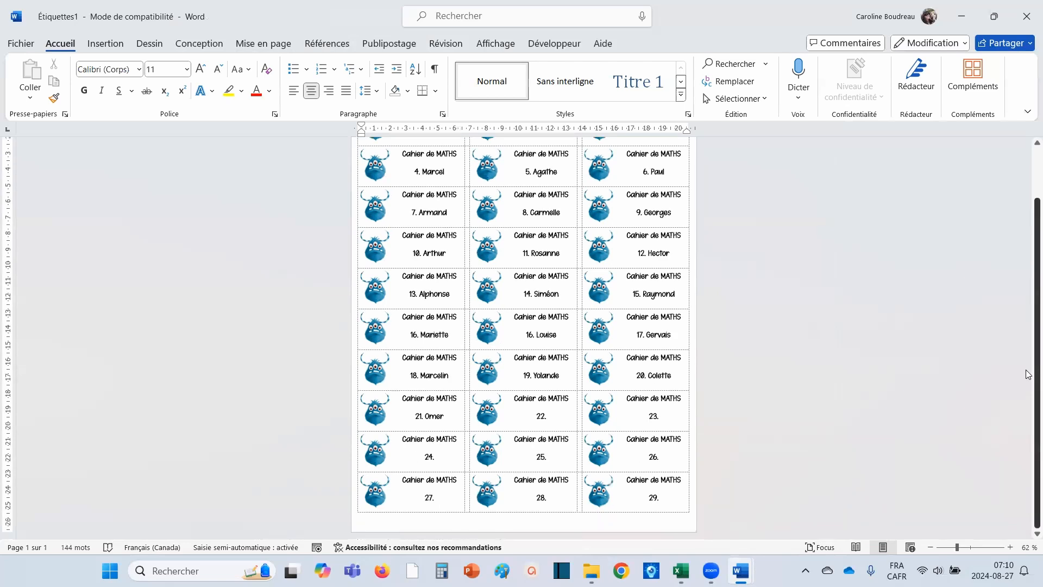
{"action": "left_click_drag", "start_coordinate": [521, 400], "coordinate": [625, 494]}
{"action": "key", "text": "Delete"}
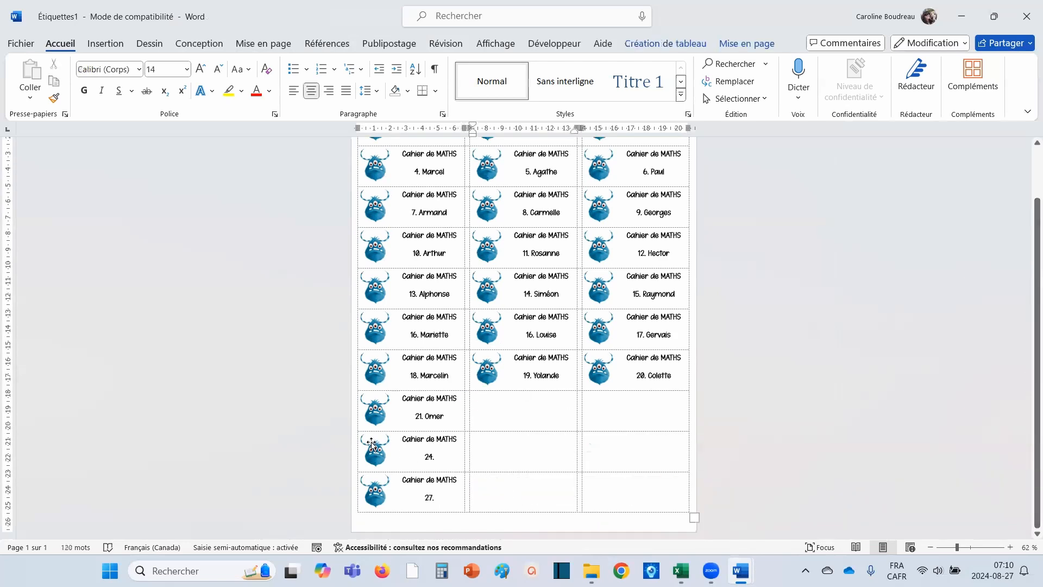
{"action": "mouse_move", "coordinate": [432, 495]}
{"action": "left_mouse_down"}
{"action": "mouse_move", "coordinate": [382, 457]}
{"action": "mouse_move", "coordinate": [412, 497]}
{"action": "left_mouse_up"}
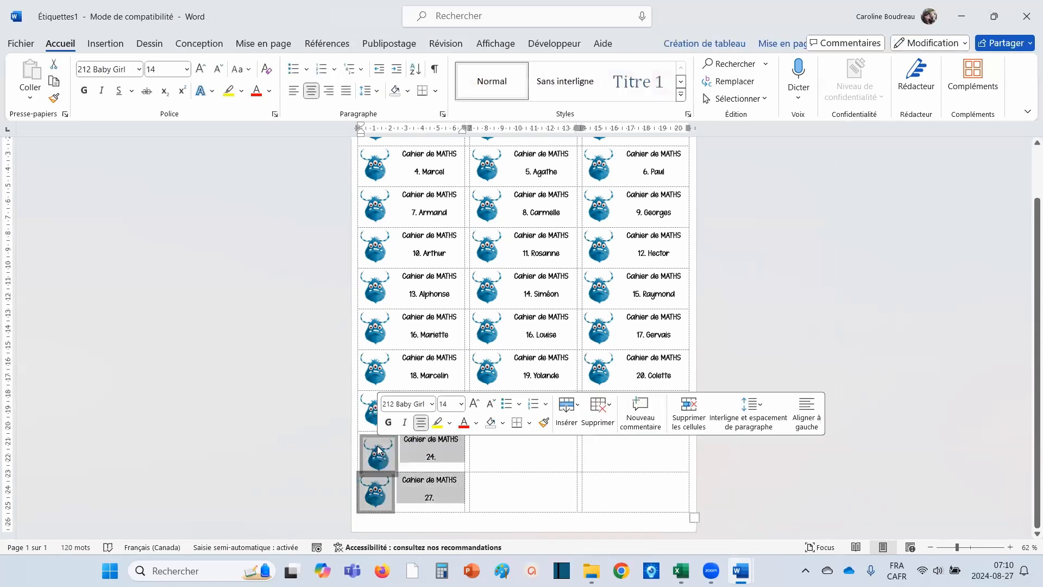
{"action": "key", "text": "Delete"}
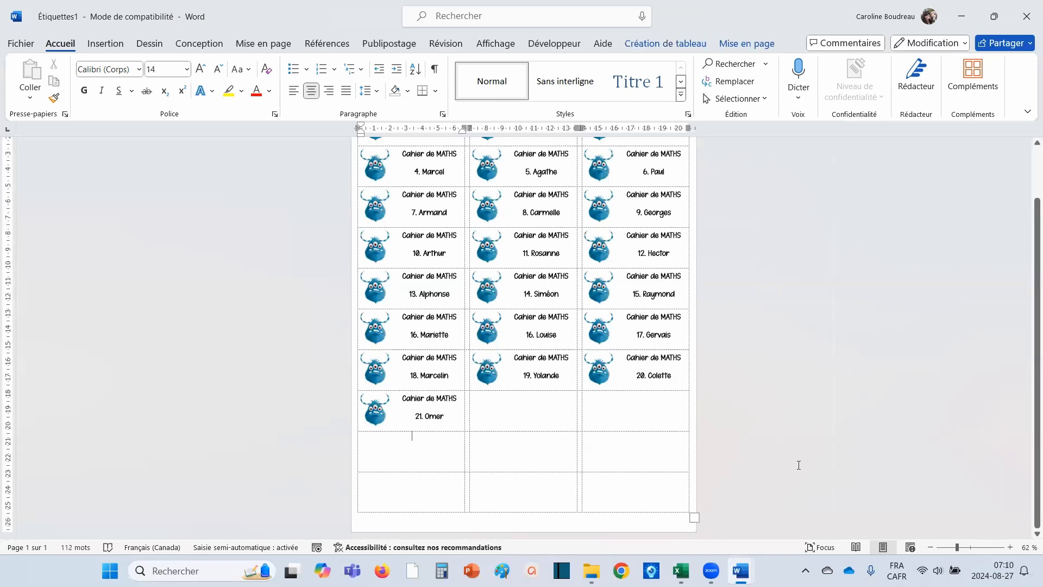
{"action": "scroll", "coordinate": [799, 465], "scroll_direction": "up", "scroll_amount": 2}
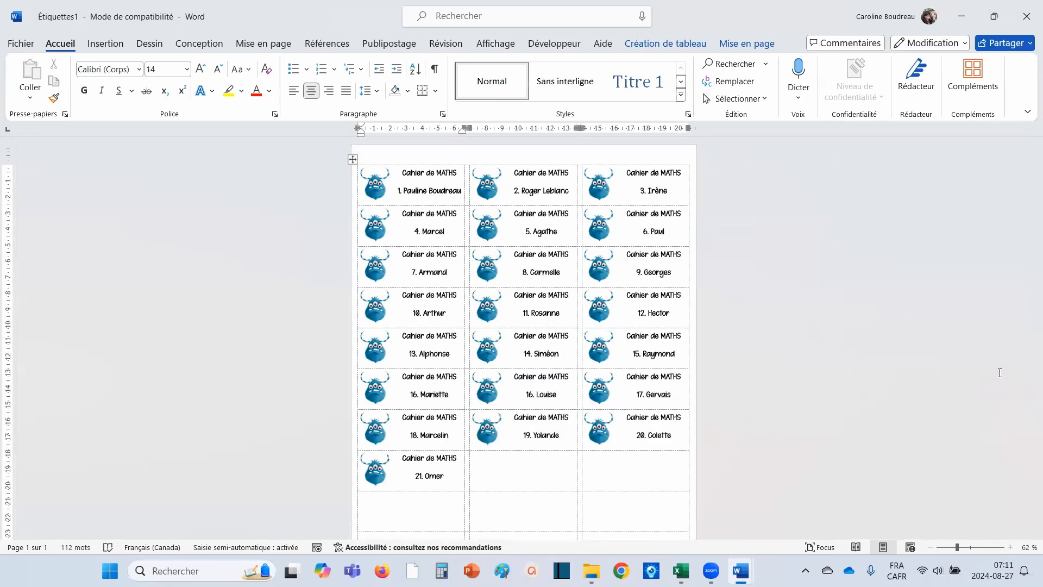
View the Étiquettes SMART Publipostage folder in File Explorer and return to the Cahier de maths document's label layout stage in Word
{"action": "mouse_move", "coordinate": [591, 571]}
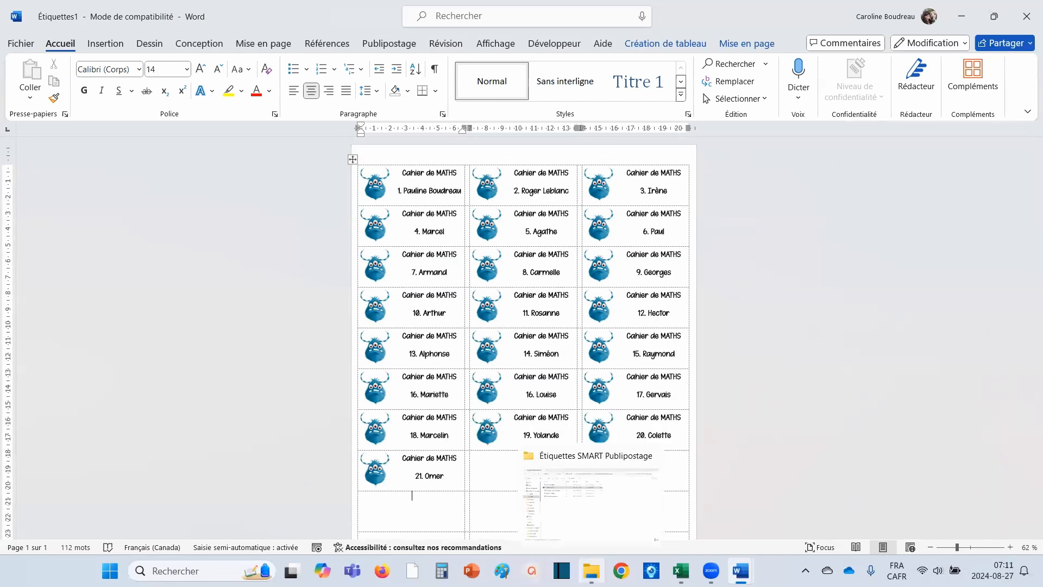
{"action": "left_click", "coordinate": [603, 506]}
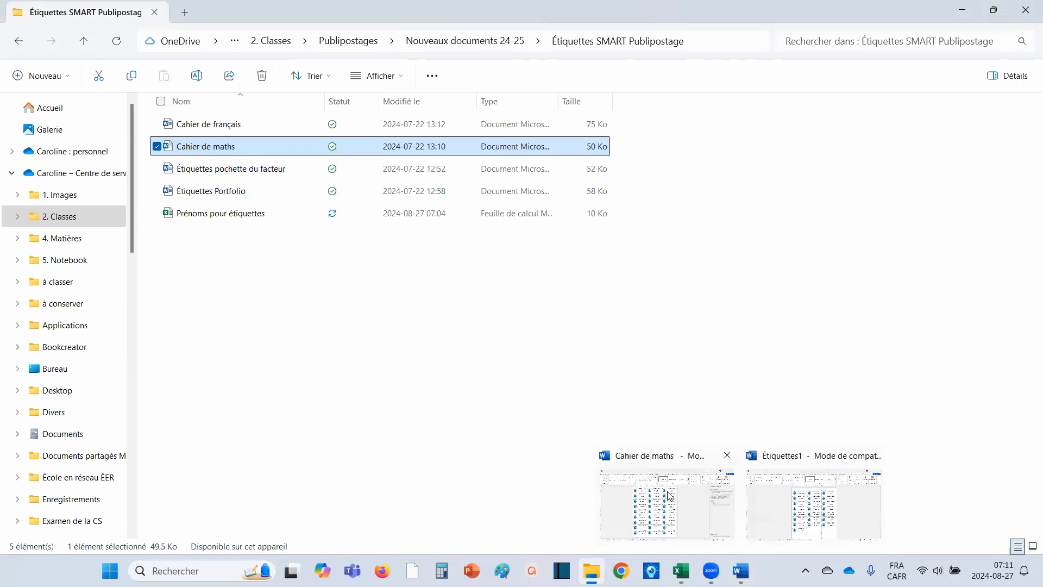
{"action": "left_click", "coordinate": [670, 498]}
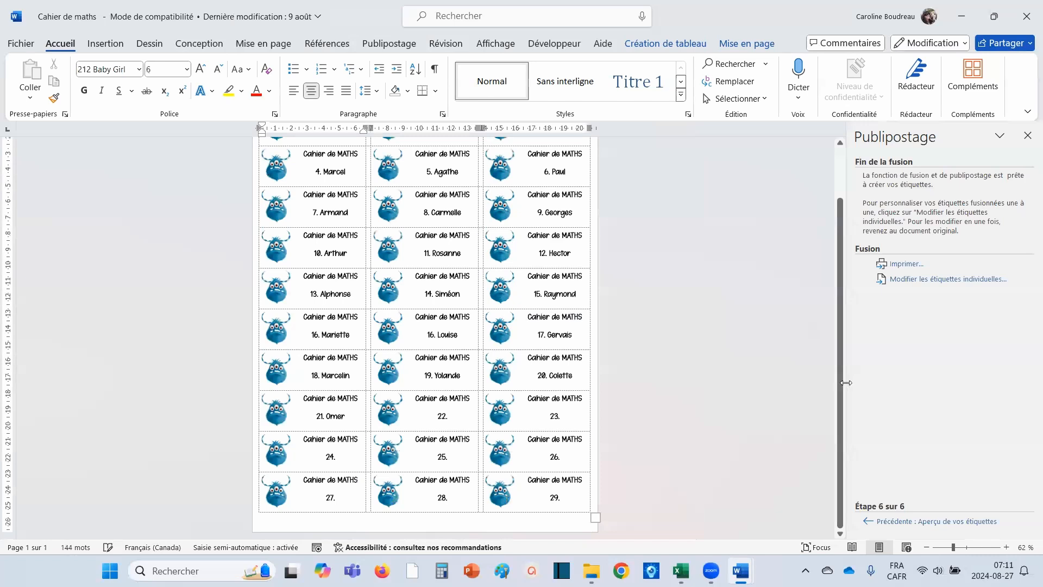
{"action": "left_click", "coordinate": [890, 522]}
{"action": "left_click", "coordinate": [905, 520]}
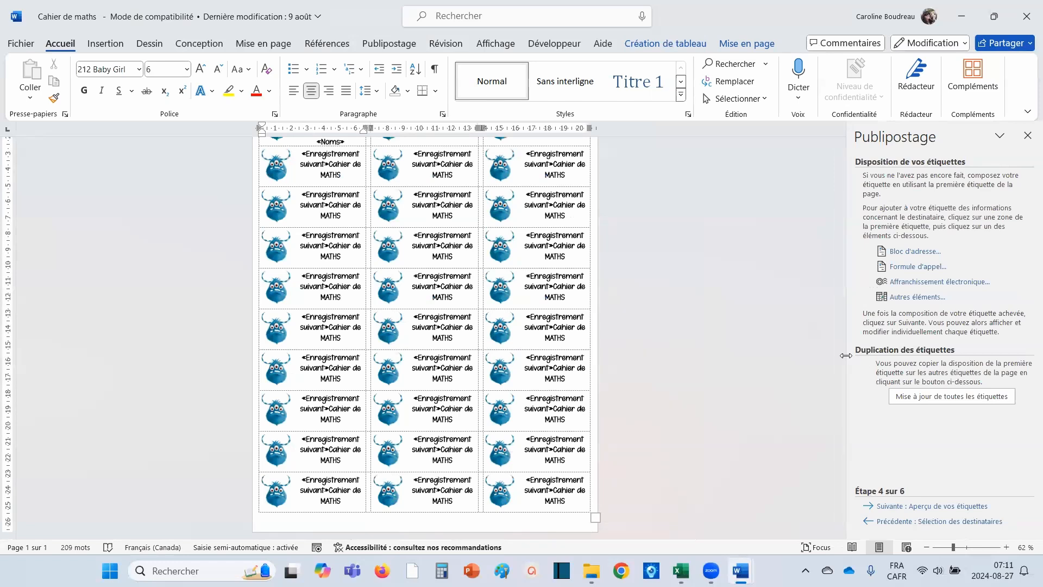
Replace the Cahier de MATHS heading in the first label with Duo-tang Sciences
{"action": "scroll", "coordinate": [326, 206], "scroll_direction": "up", "scroll_amount": 2}
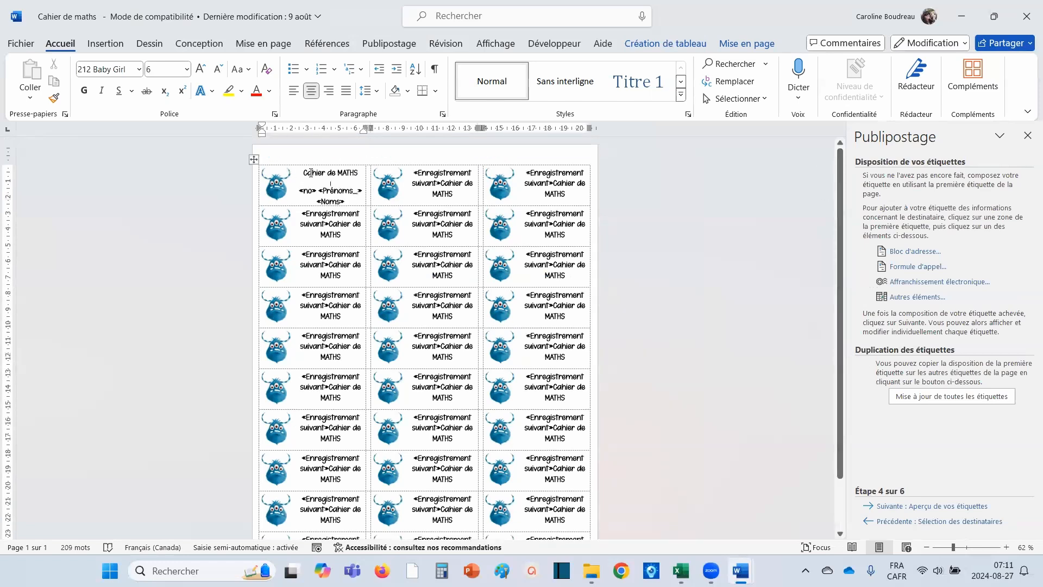
{"action": "triple_click", "coordinate": [348, 173]}
{"action": "left_click", "coordinate": [352, 174]}
{"action": "left_click_drag", "start_coordinate": [358, 174], "coordinate": [313, 174]}
{"action": "left_click", "coordinate": [359, 173]}
{"action": "key", "text": "BackSpace"}
{"action": "key", "text": "BackSpace"}
{"action": "key", "text": "BackSpace"}
{"action": "key", "text": "BackSpace"}
{"action": "key", "text": "BackSpace"}
{"action": "key", "text": "BackSpace"}
{"action": "key", "text": "BackSpace"}
{"action": "key", "text": "BackSpace"}
{"action": "key", "text": "BackSpace"}
{"action": "key", "text": "BackSpace"}
{"action": "key", "text": "BackSpace"}
{"action": "key", "text": "BackSpace"}
{"action": "key", "text": "BackSpace"}
{"action": "key", "text": "BackSpace"}
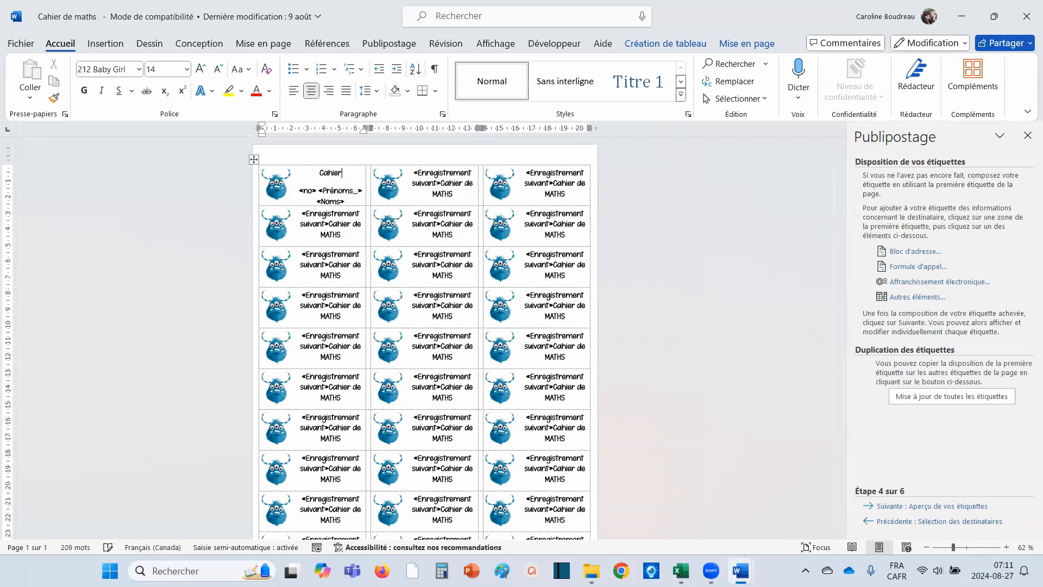
{"action": "key", "text": "BackSpace"}
{"action": "type", "text": "Duo"}
{"action": "type", "text": "-tnag"}
{"action": "key", "text": "BackSpace"}
{"action": "key", "text": "BackSpace"}
{"action": "key", "text": "BackSpace"}
{"action": "type", "text": "ang Sciences"}
Delete the blue monster picture from the first label
{"action": "left_click", "coordinate": [278, 188]}
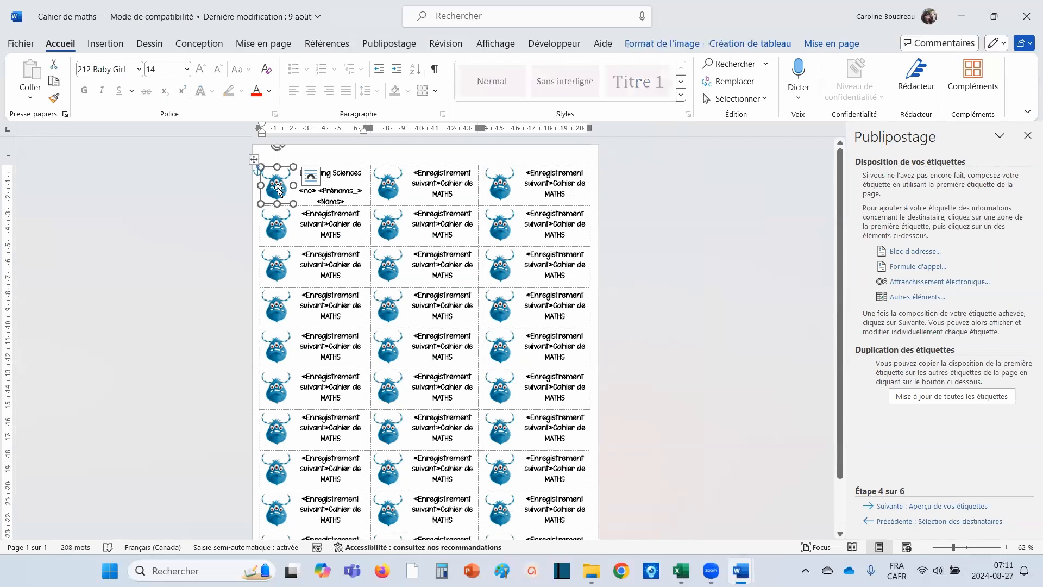
{"action": "key", "text": "Delete"}
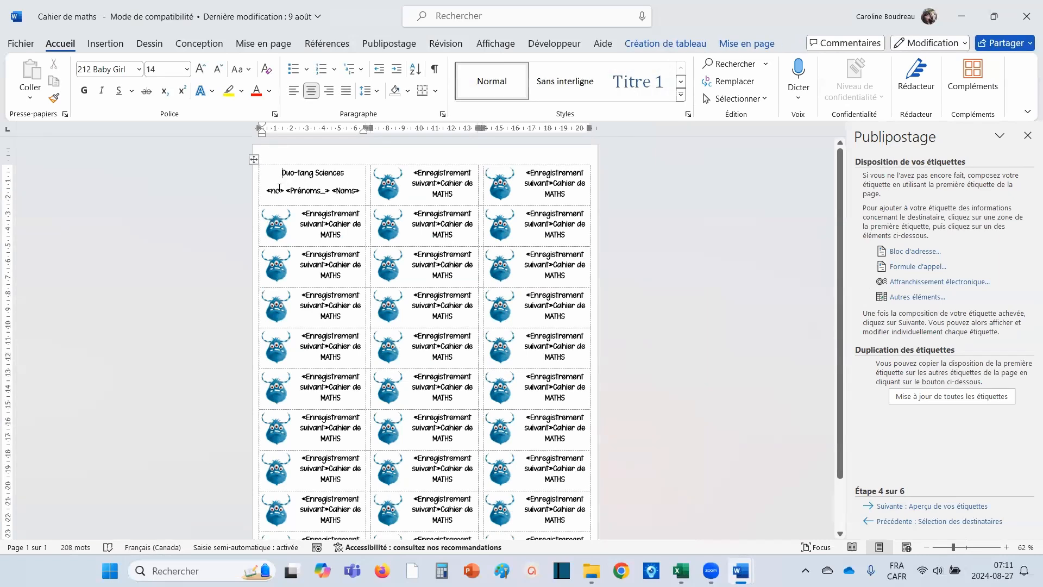